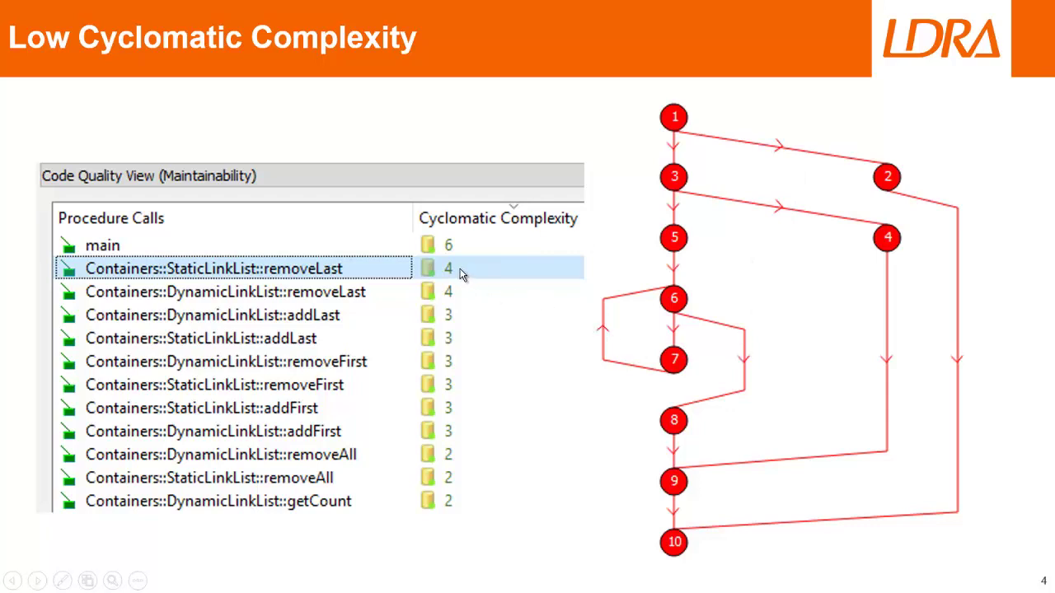
pyautogui.click(461, 274)
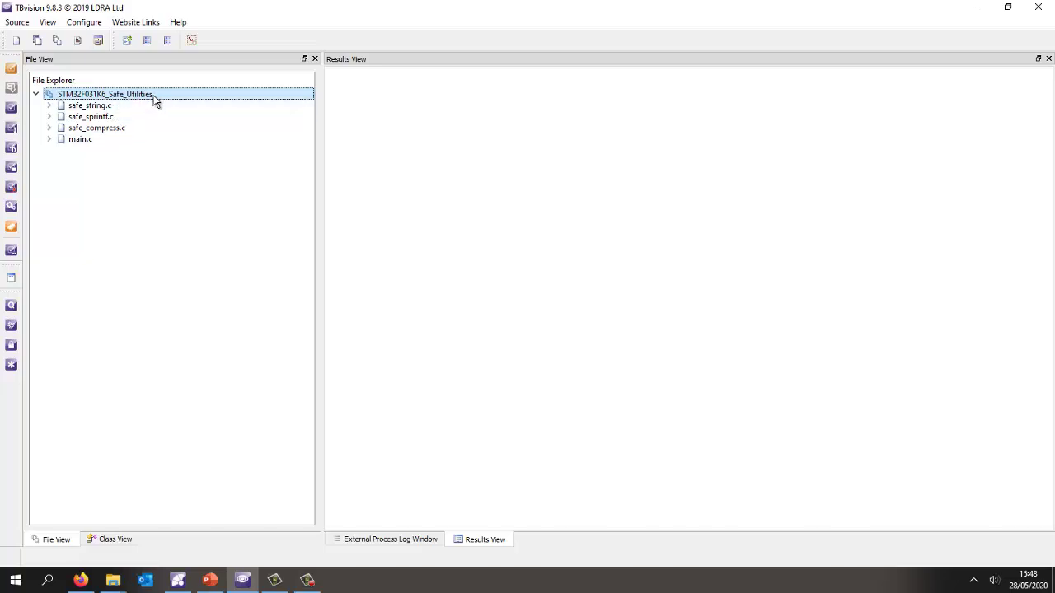
# View the quality review for the STM32F031K6_Safe_Utilities set and expand the Clarity metrics of safe_string.c.
pyautogui.rightClick(155, 101)
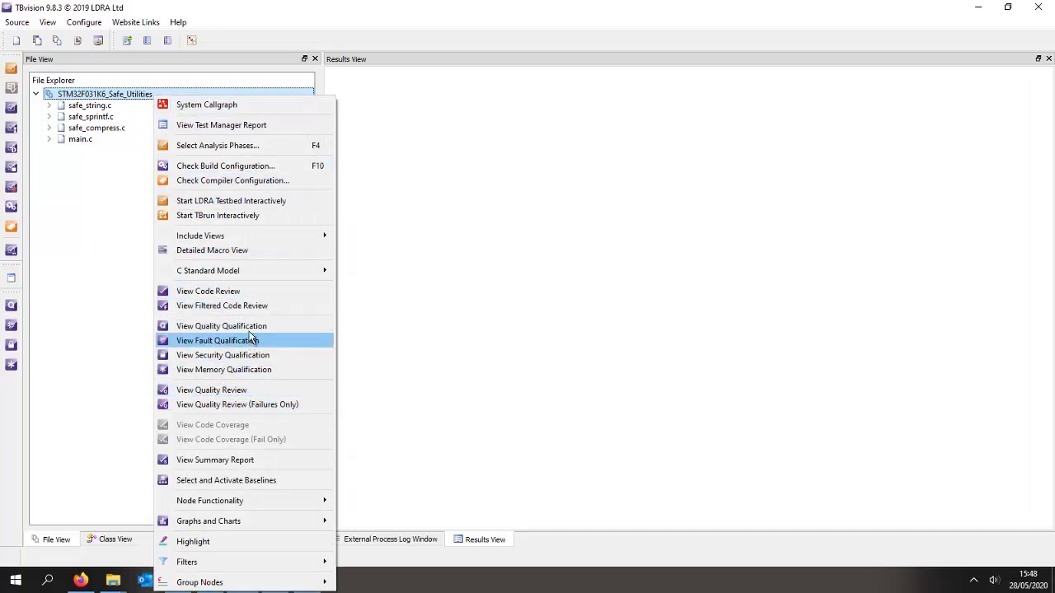
pyautogui.click(249, 393)
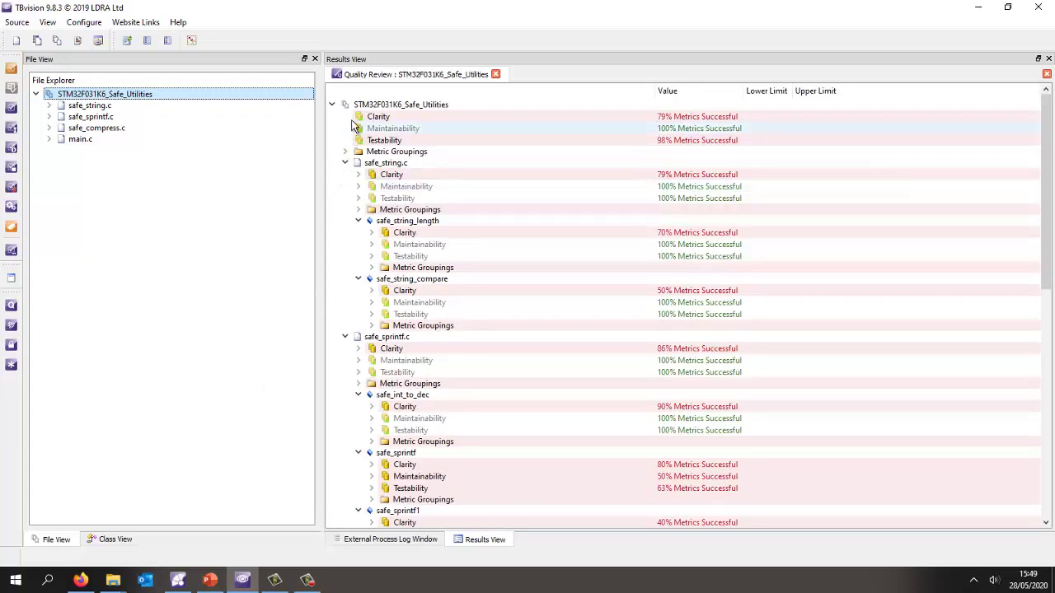
pyautogui.click(359, 175)
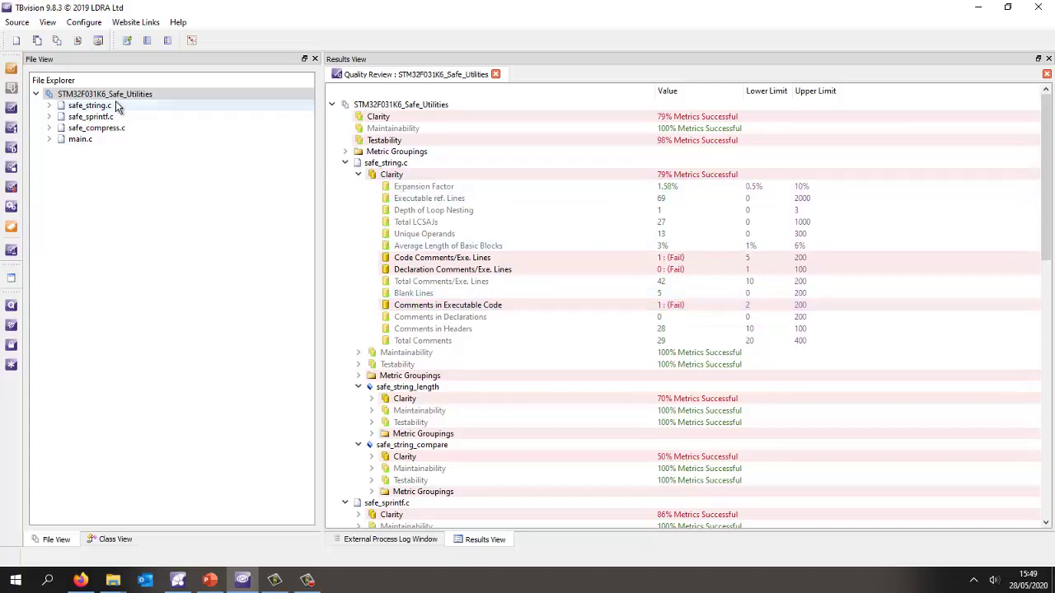
# Open the system callgraph of STM32F031K6_Safe_Utilities, show its Clarity metrics, and widen the code quality table.
pyautogui.rightClick(92, 94)
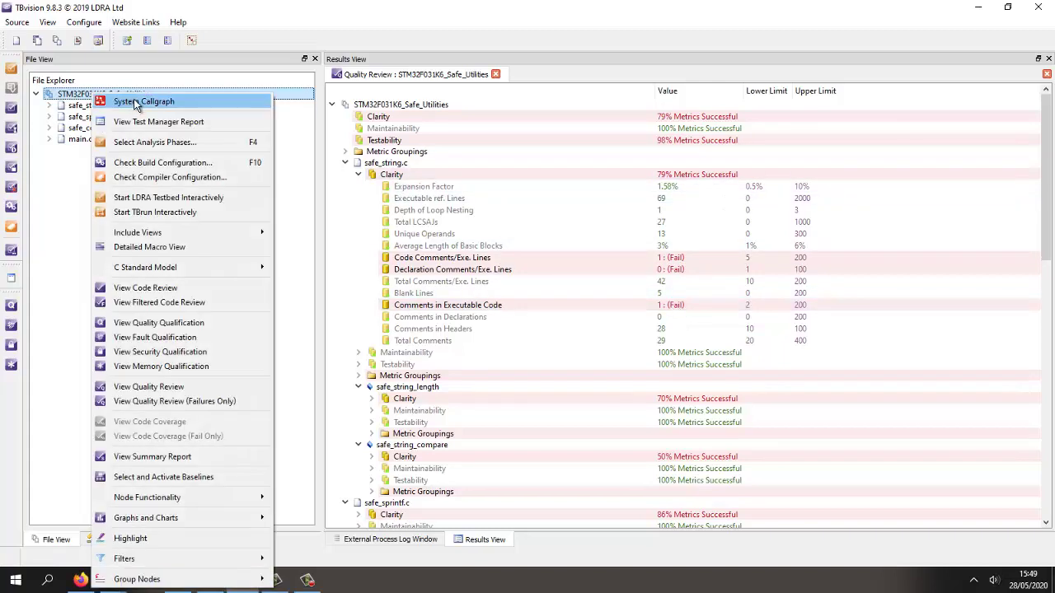
pyautogui.click(136, 102)
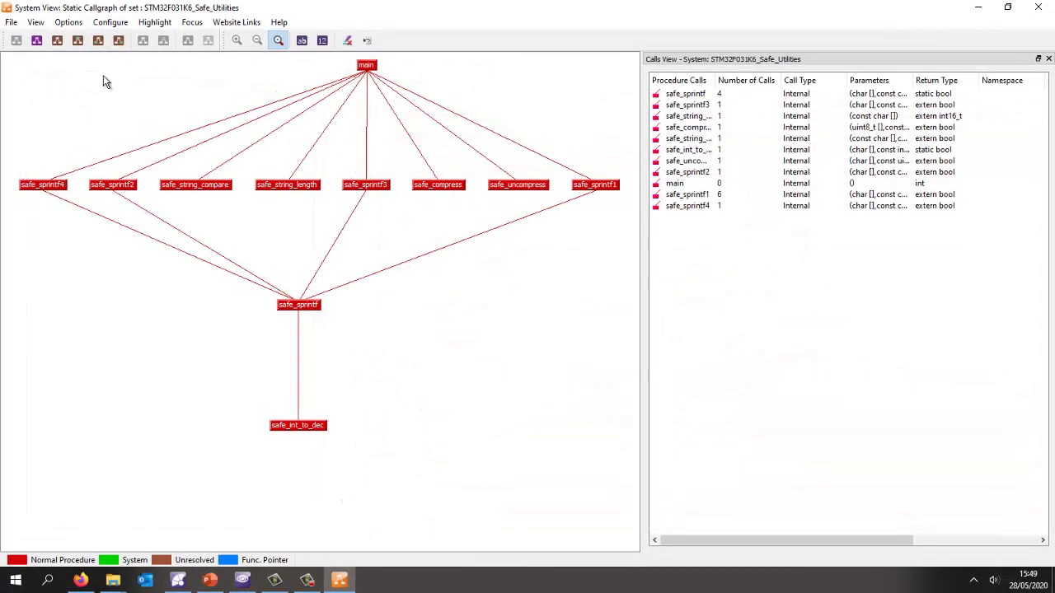
pyautogui.click(77, 42)
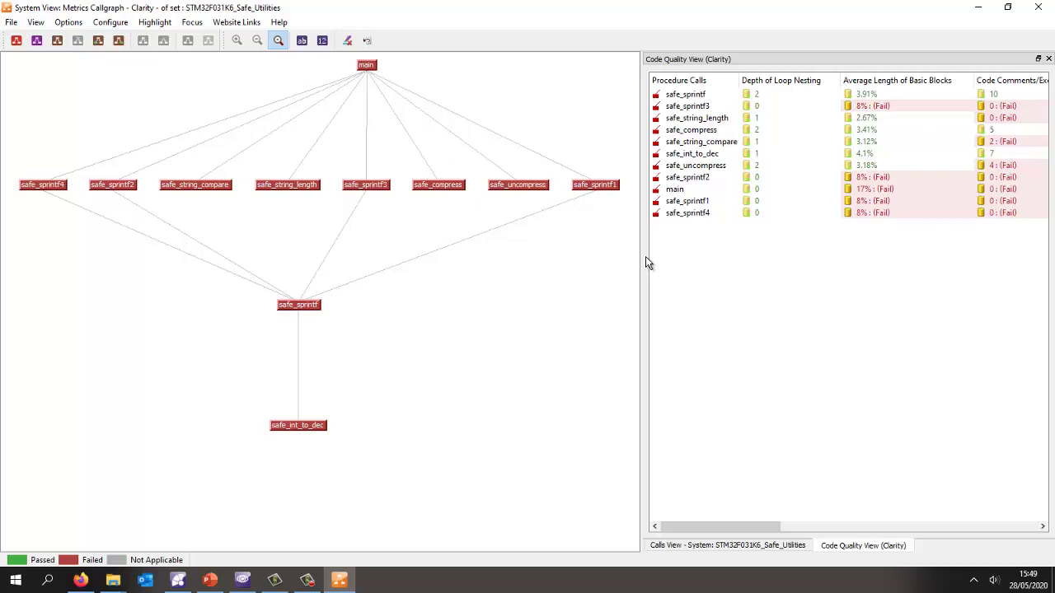
pyautogui.moveTo(638, 251); pyautogui.dragTo(425, 250)
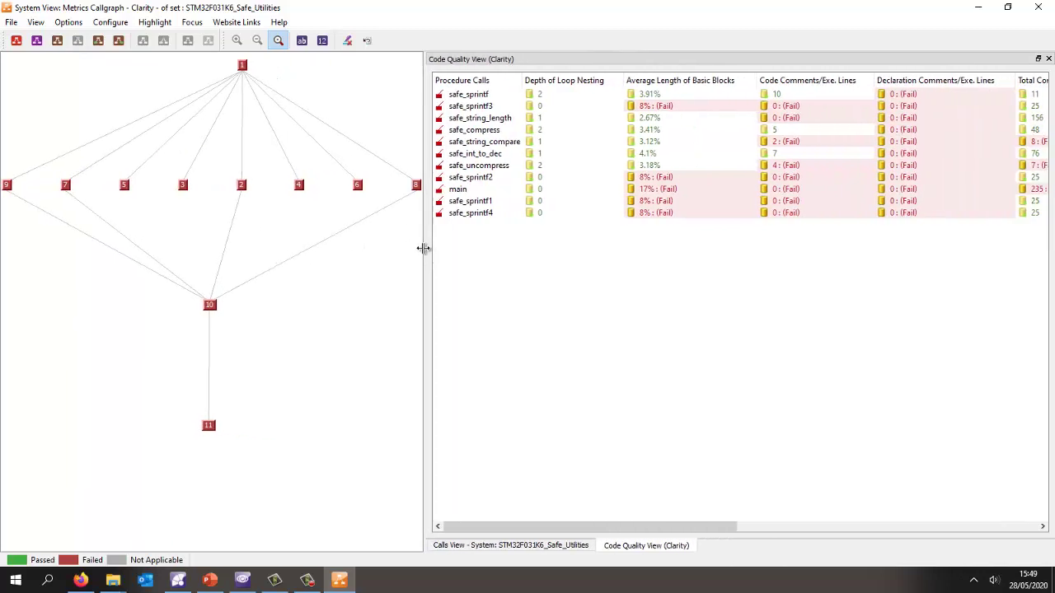
# Examine the Clarity metrics of each procedure, from Depth of Loop Nesting across to Comments in Headers.
pyautogui.rightClick(445, 120)
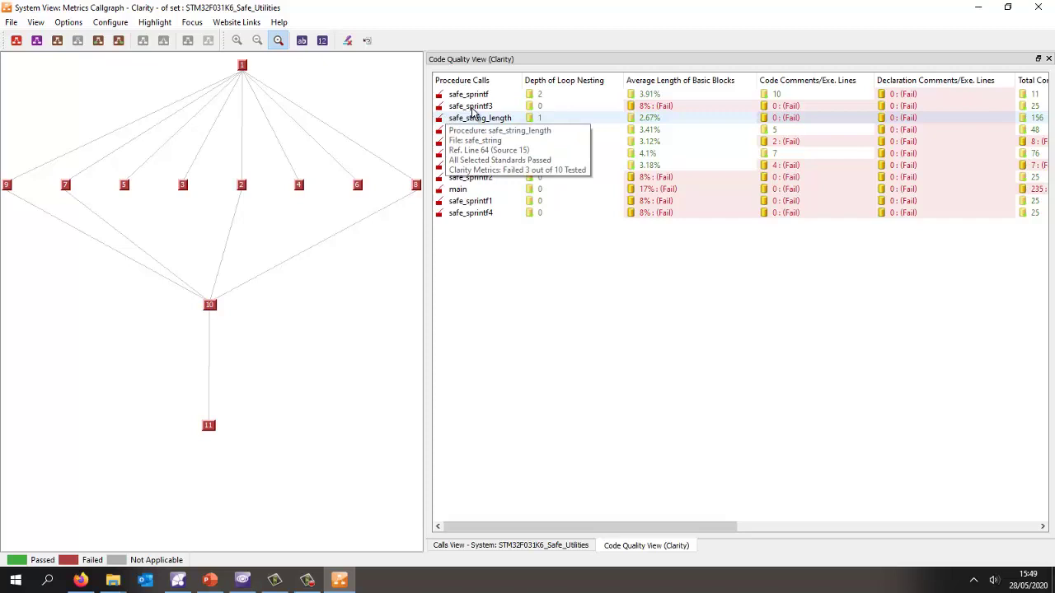
pyautogui.click(568, 89)
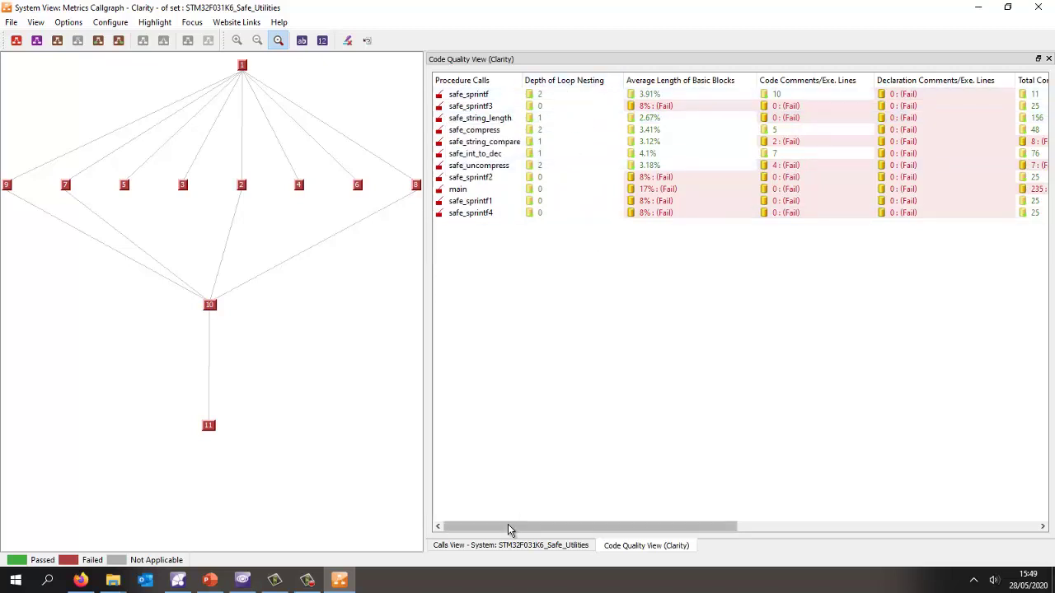
pyautogui.moveTo(508, 525); pyautogui.dragTo(631, 528)
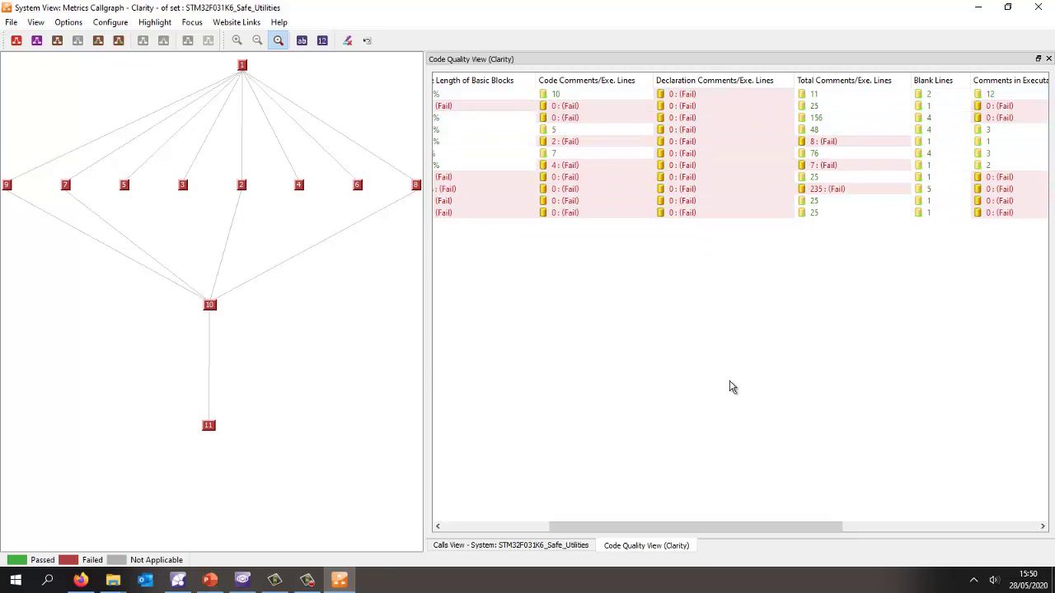
pyautogui.moveTo(669, 525); pyautogui.dragTo(751, 525)
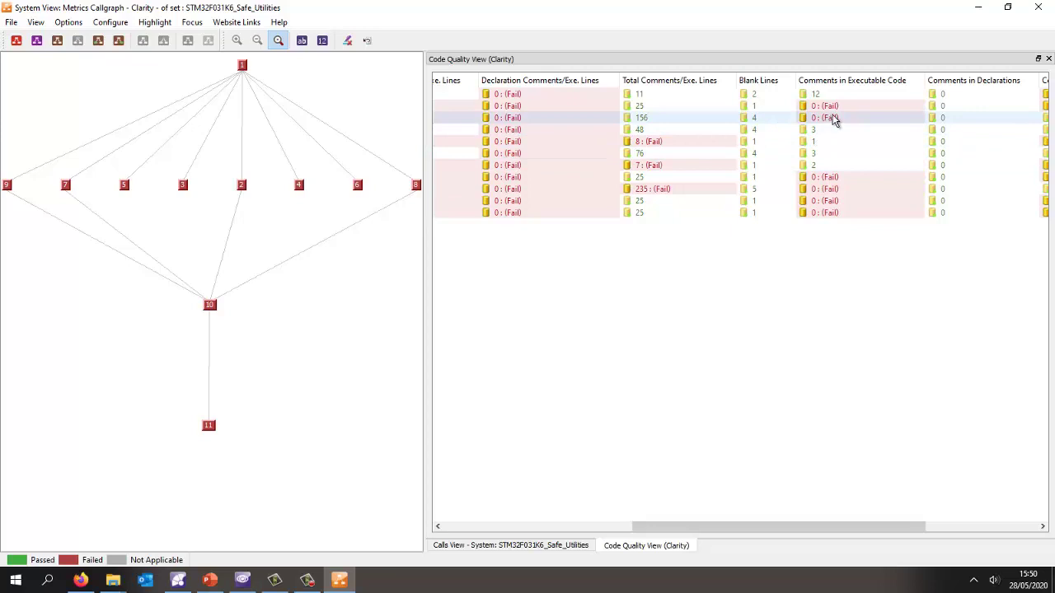
pyautogui.moveTo(657, 528); pyautogui.dragTo(715, 534)
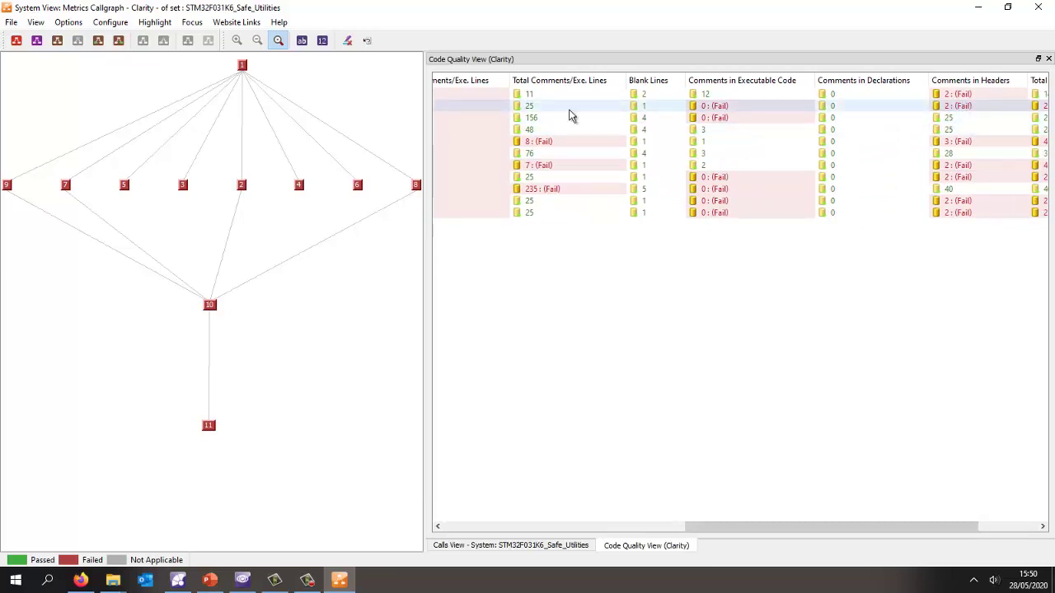
# Review the Maintainability and Testability metrics of the procedures on the callgraph, and close the callgraph window.
pyautogui.click(96, 45)
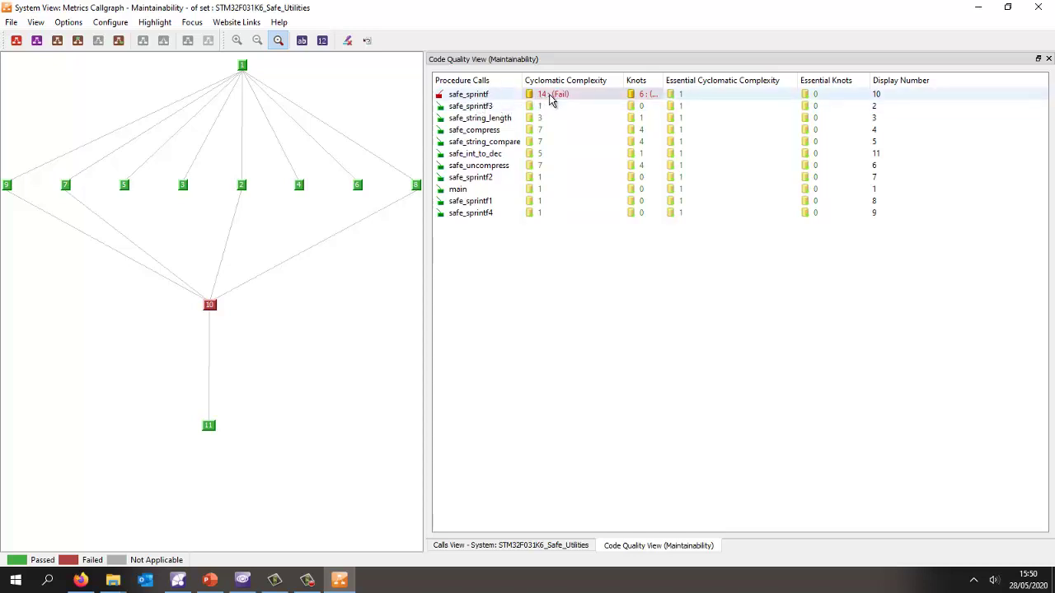
pyautogui.click(119, 41)
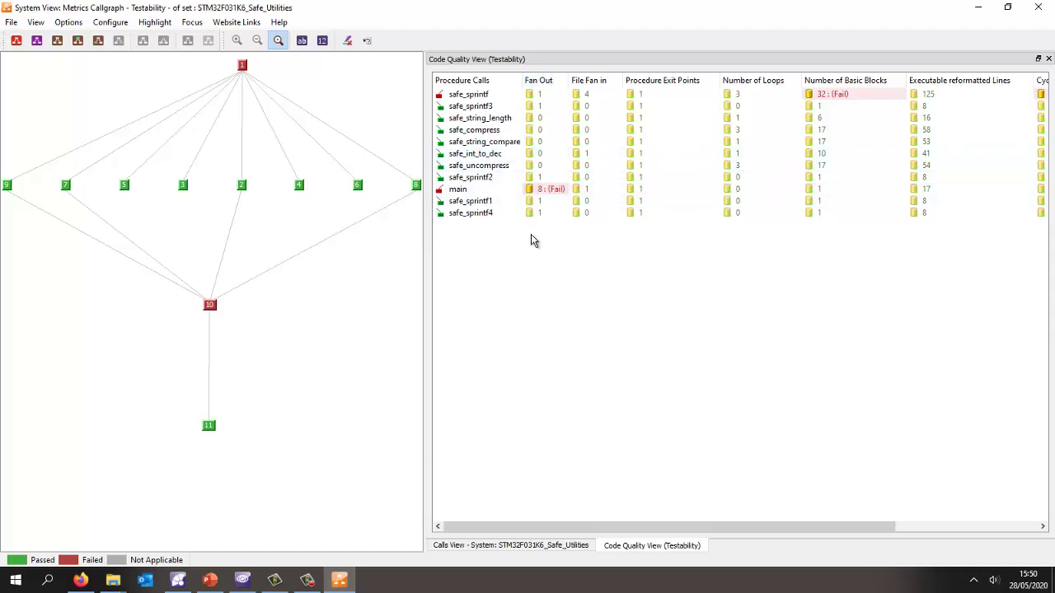
pyautogui.click(1040, 9)
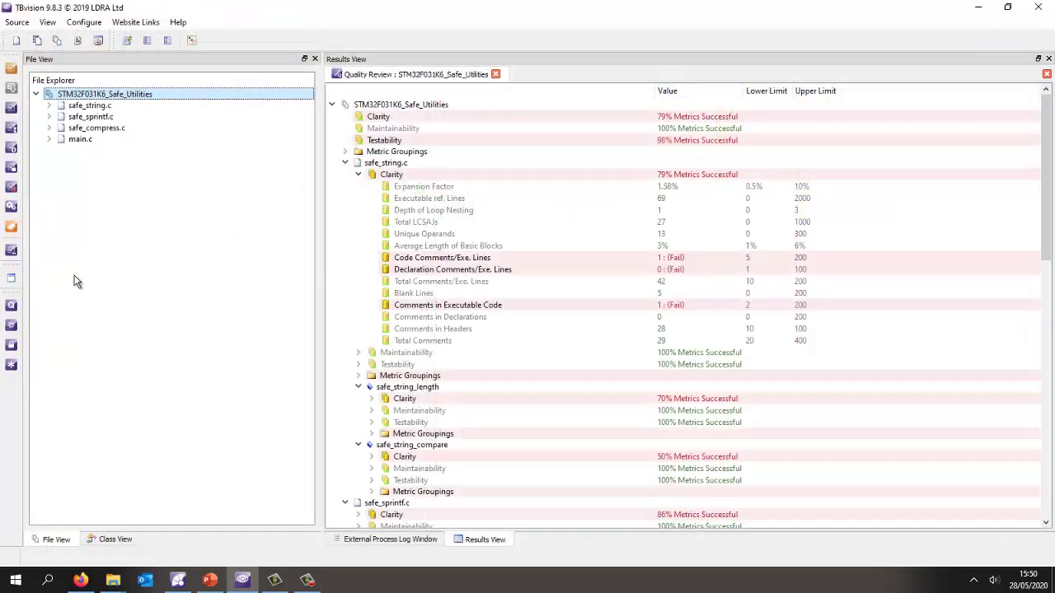
# Open the Metpen.dat metrics report file for editing from the advanced configuration options.
pyautogui.click(14, 282)
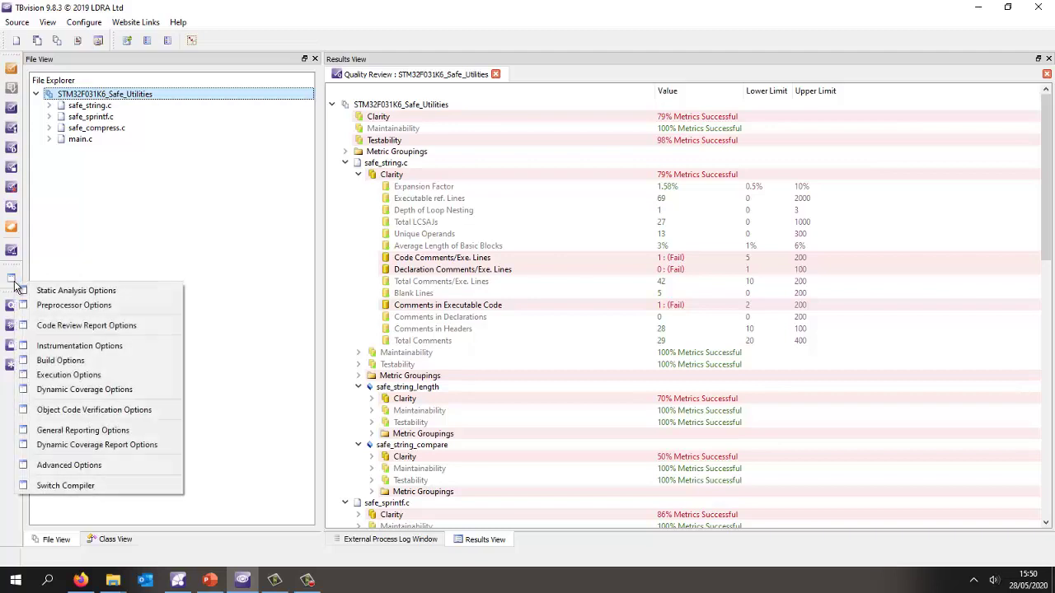
pyautogui.click(94, 465)
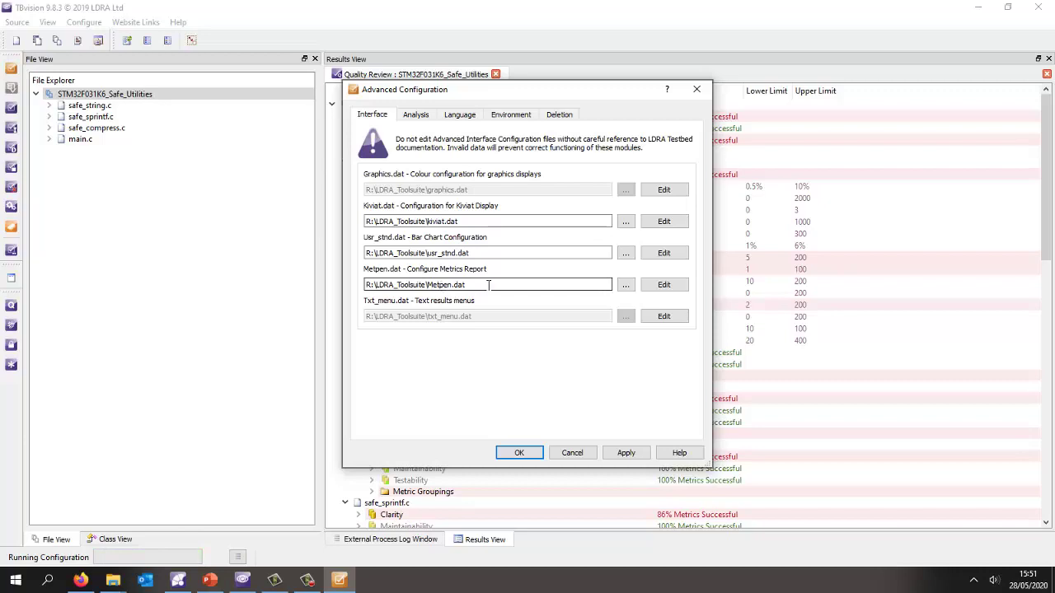
pyautogui.click(486, 285)
pyautogui.click(656, 289)
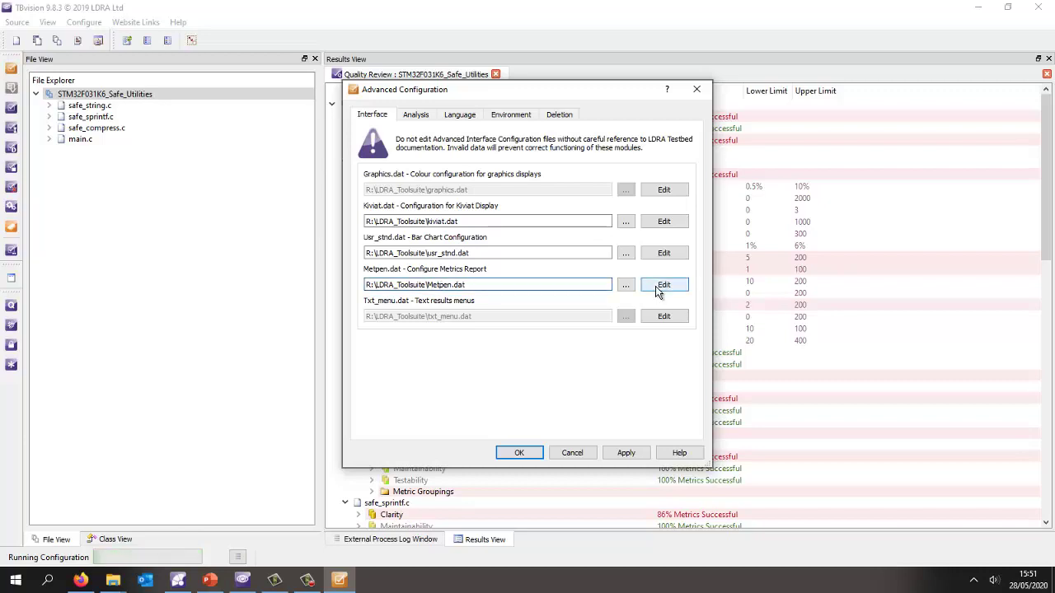
# Examine the complexity metric limits in Metpen.dat, highlight the procedure maximum for Cyclomatic Complexity, and close the file.
pyautogui.scroll(-9, 259, 273)
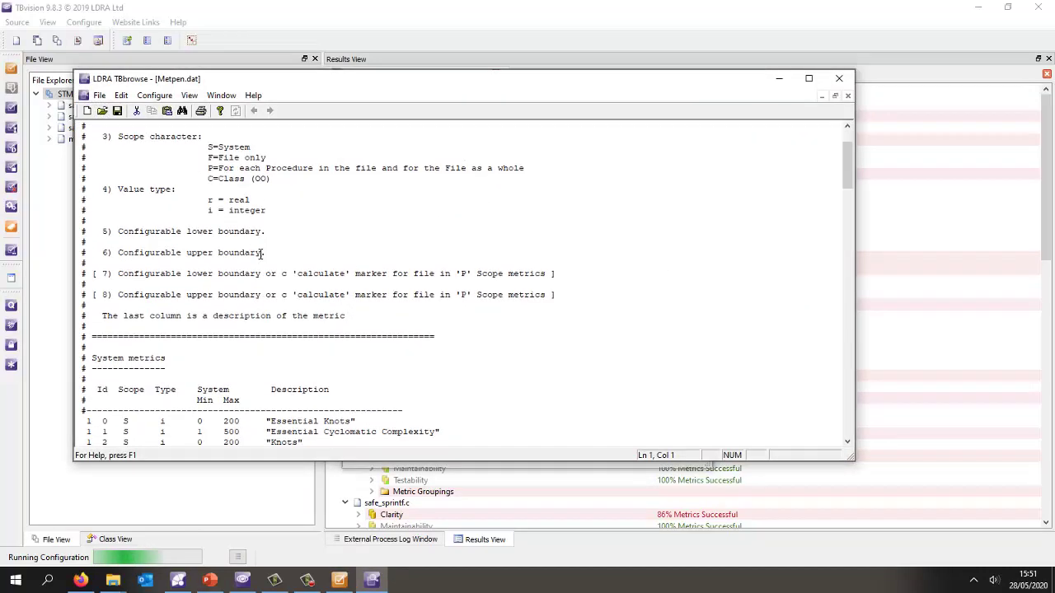
pyautogui.scroll(-9, 157, 229)
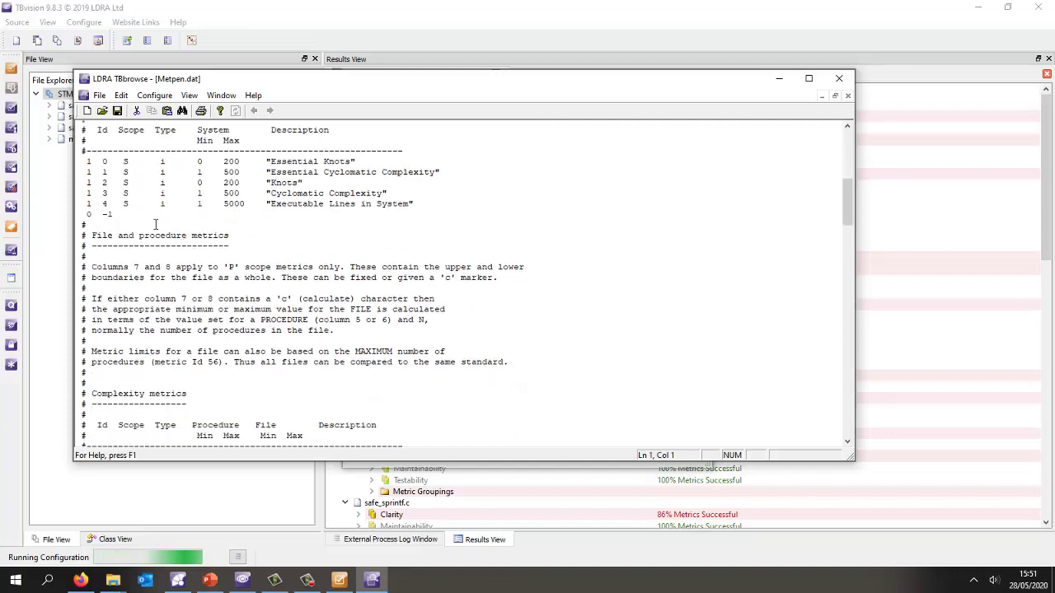
pyautogui.scroll(-1, 151, 238)
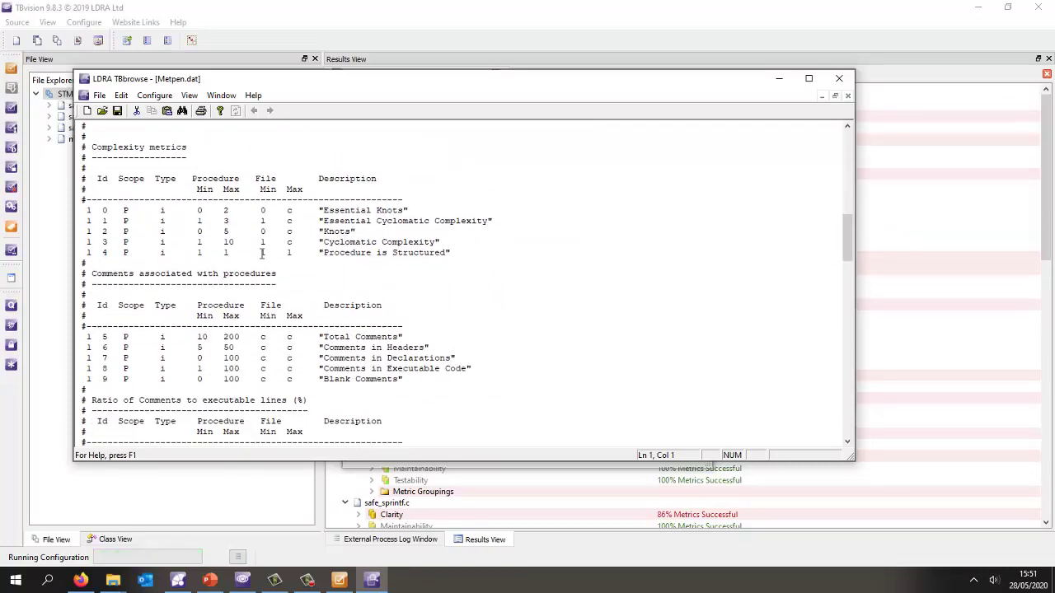
pyautogui.click(233, 242)
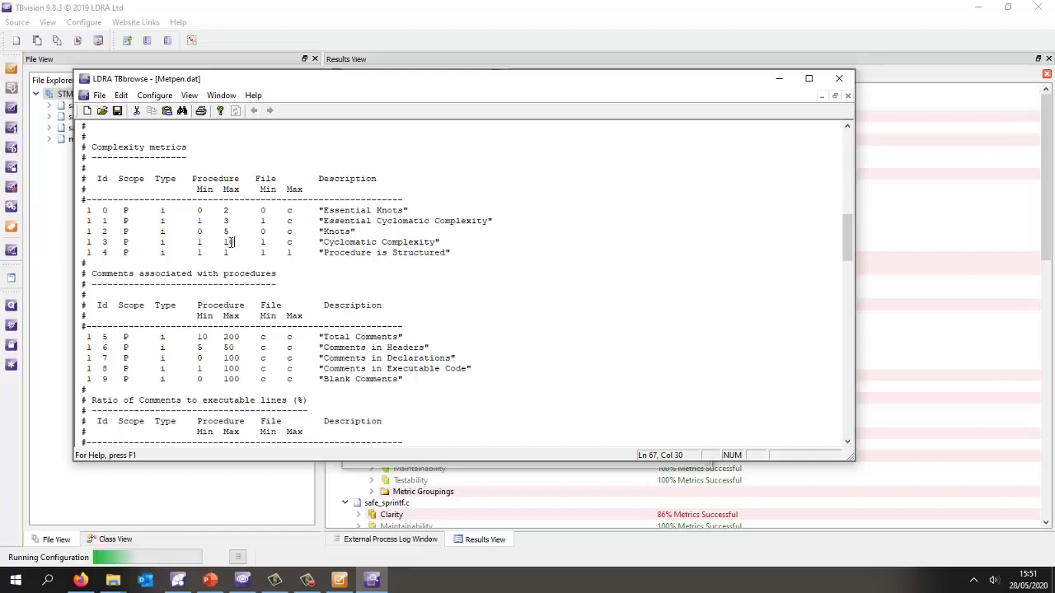
pyautogui.doubleClick(230, 241)
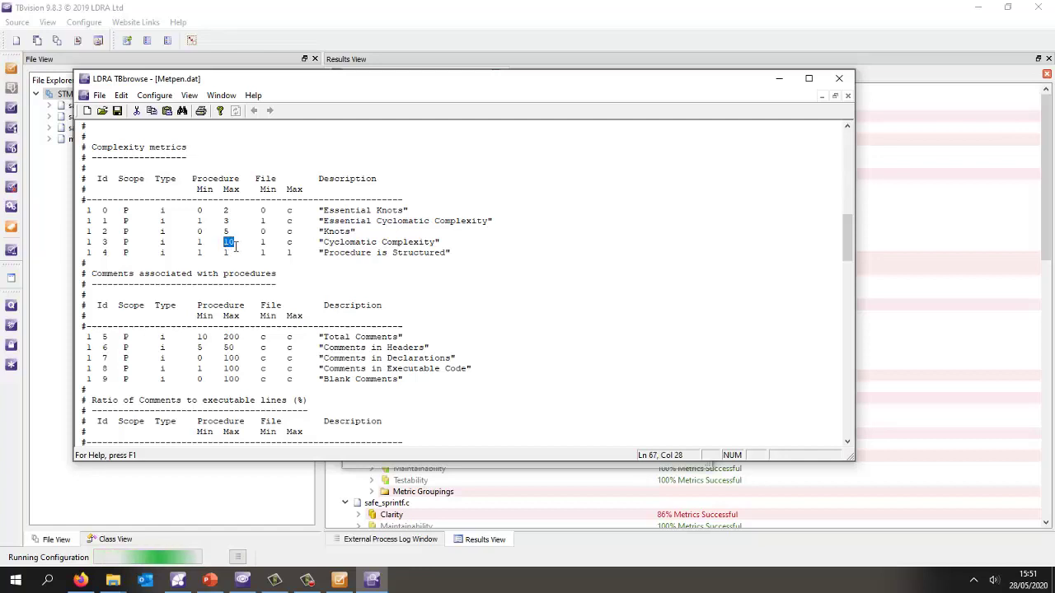
pyautogui.click(839, 79)
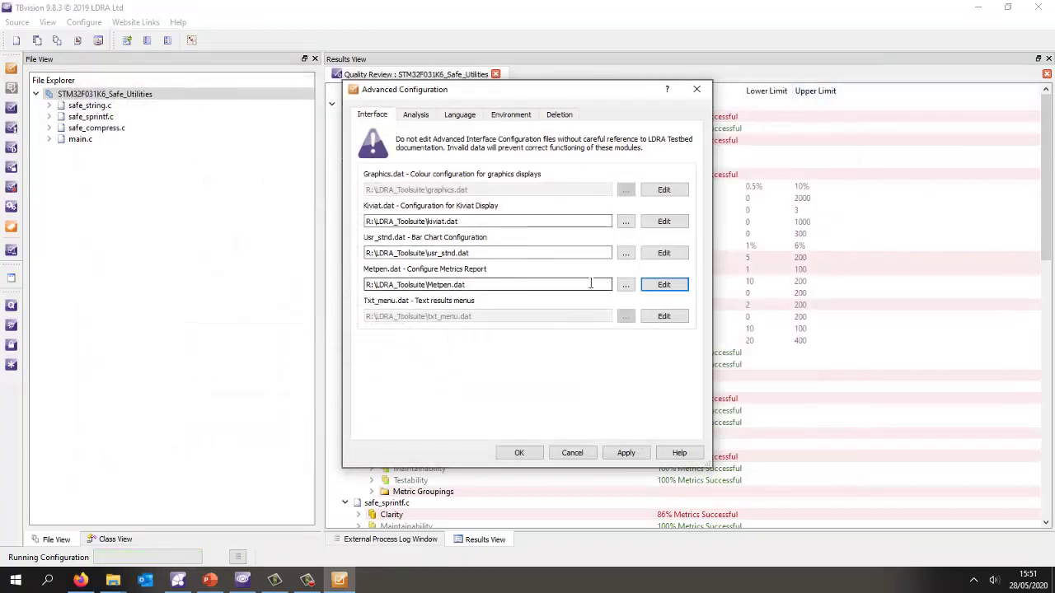
# Browse for another metrics report file, going to LDRA_Workarea\Examples\TIps on the RAMDisk (R:) drive.
pyautogui.click(628, 284)
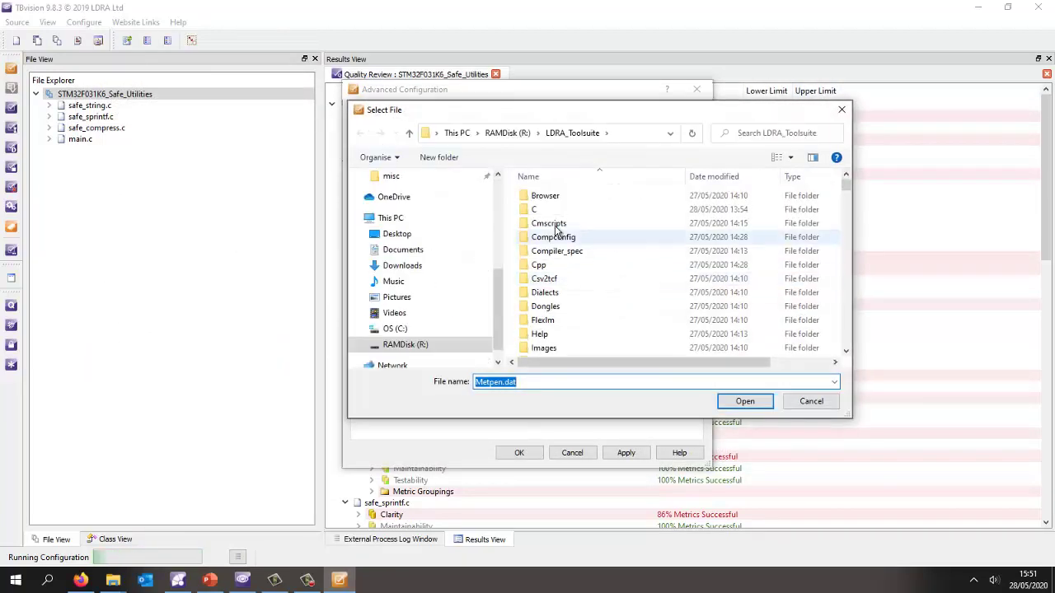
pyautogui.click(507, 132)
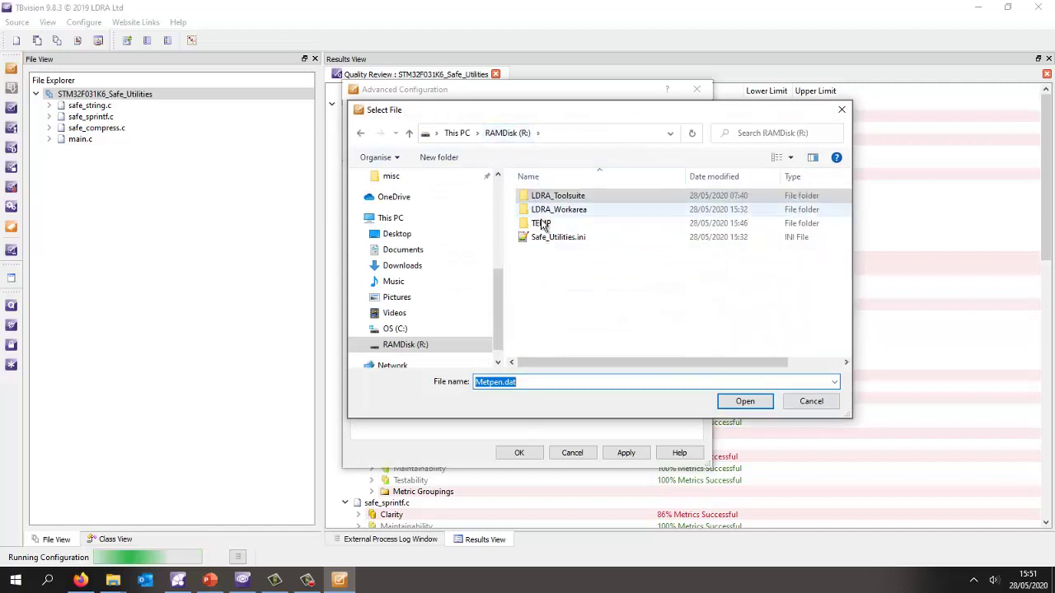
pyautogui.doubleClick(545, 210)
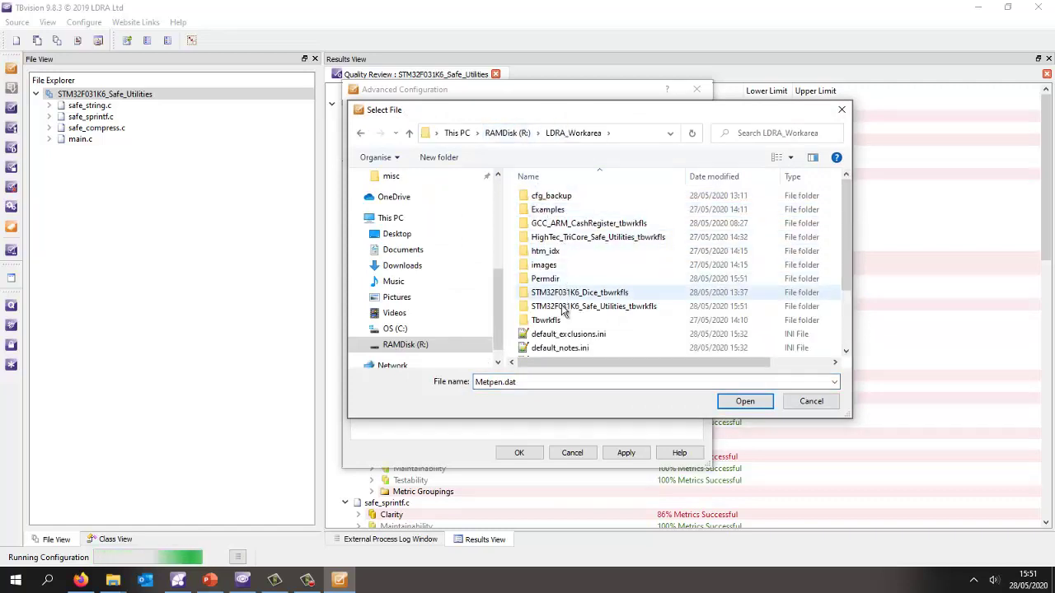
pyautogui.scroll(-1, 554, 297)
pyautogui.scroll(1, 550, 248)
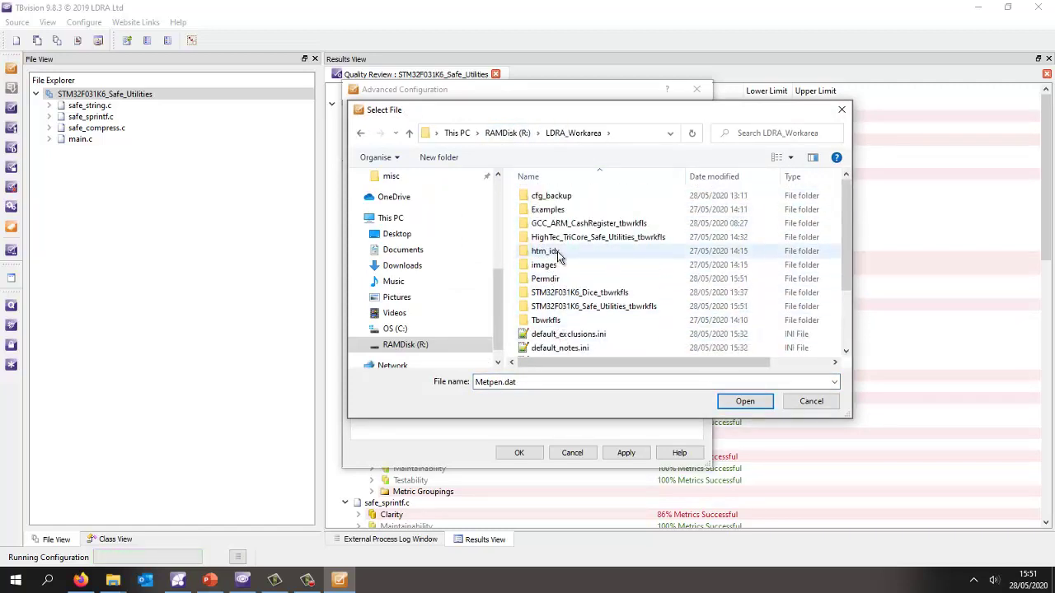
pyautogui.doubleClick(545, 211)
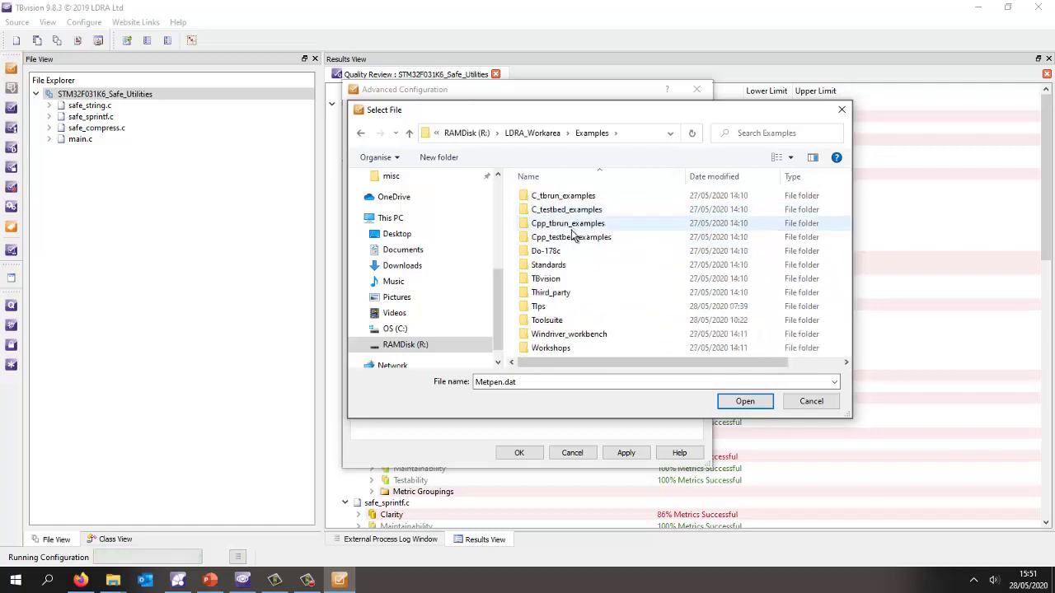
pyautogui.doubleClick(543, 306)
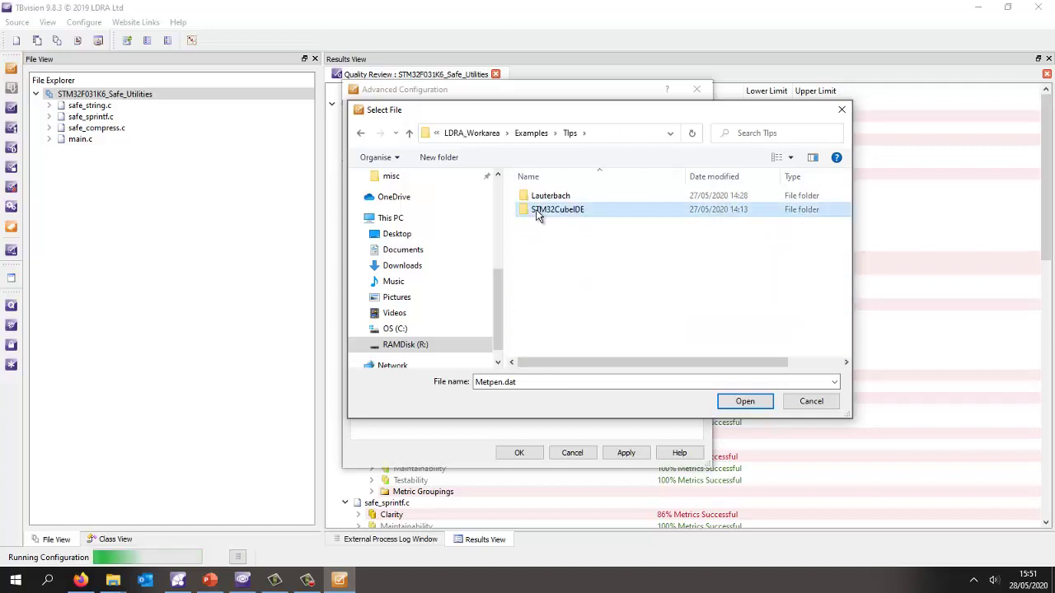
# Choose Metpen.dat from STM32CubeIDE\Stm32_Workspace\STM32F031K6_Safe_Utilities\Configuration as the metrics report configuration file.
pyautogui.doubleClick(540, 211)
pyautogui.doubleClick(544, 200)
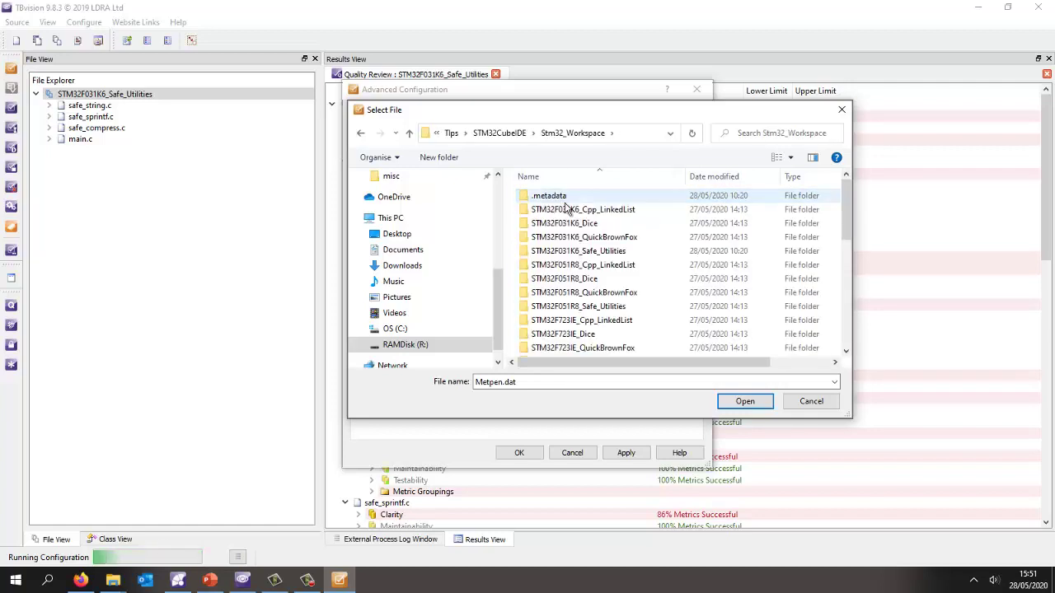
pyautogui.doubleClick(550, 252)
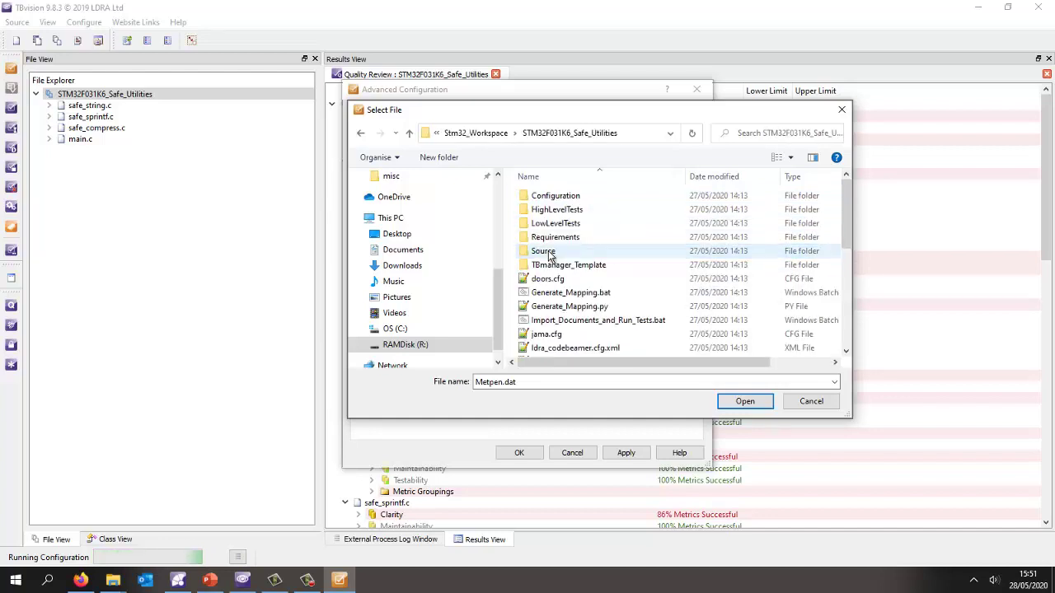
pyautogui.doubleClick(547, 200)
pyautogui.click(539, 200)
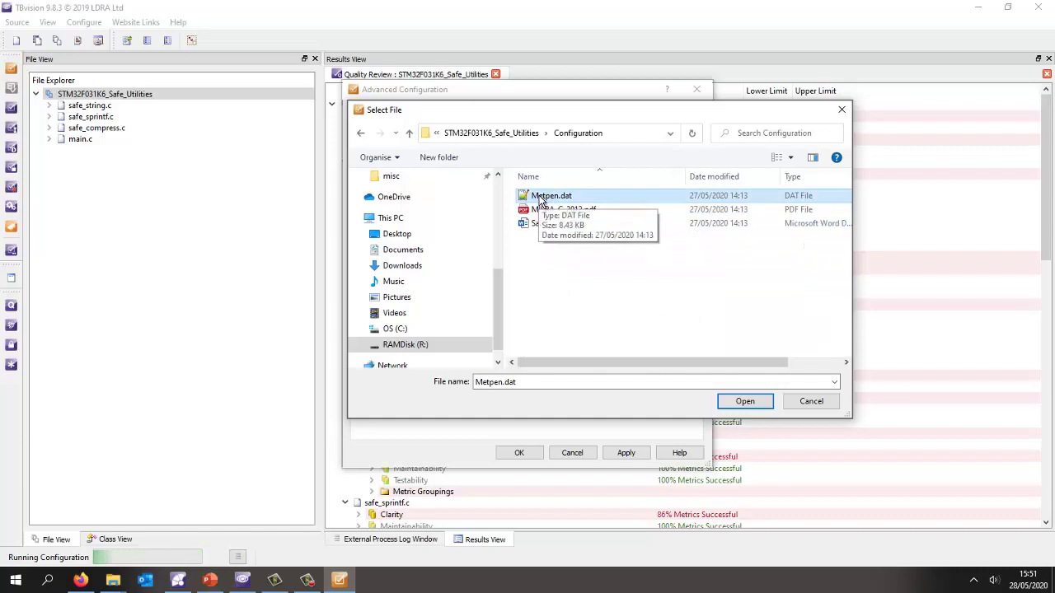
pyautogui.doubleClick(541, 201)
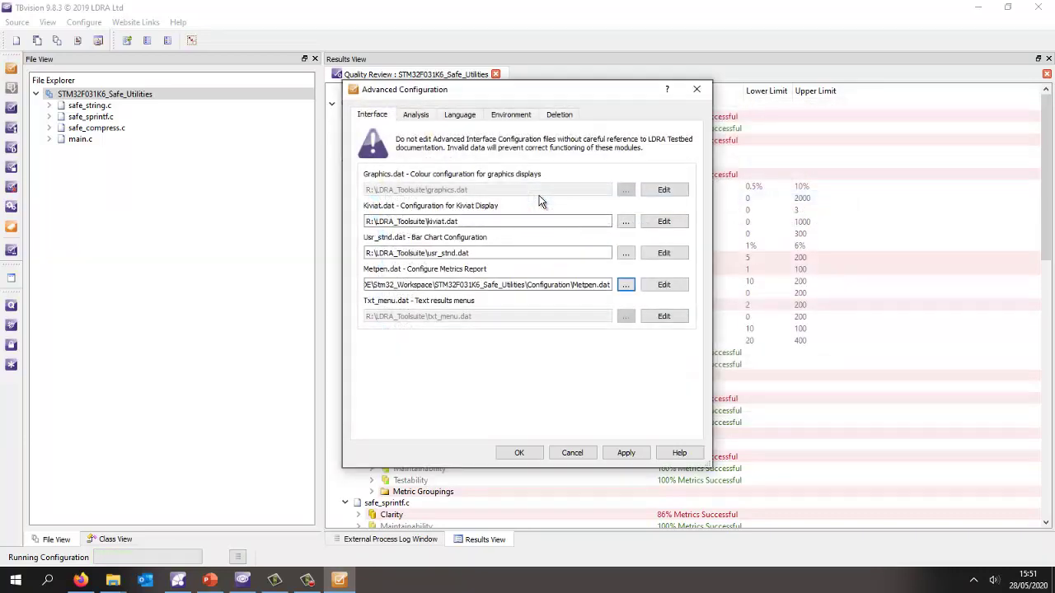
# Open the project's Metpen.dat, examine the procedure maximum for Cyclomatic Complexity and the display flag for Comments in Executable Code, and close it.
pyautogui.click(668, 290)
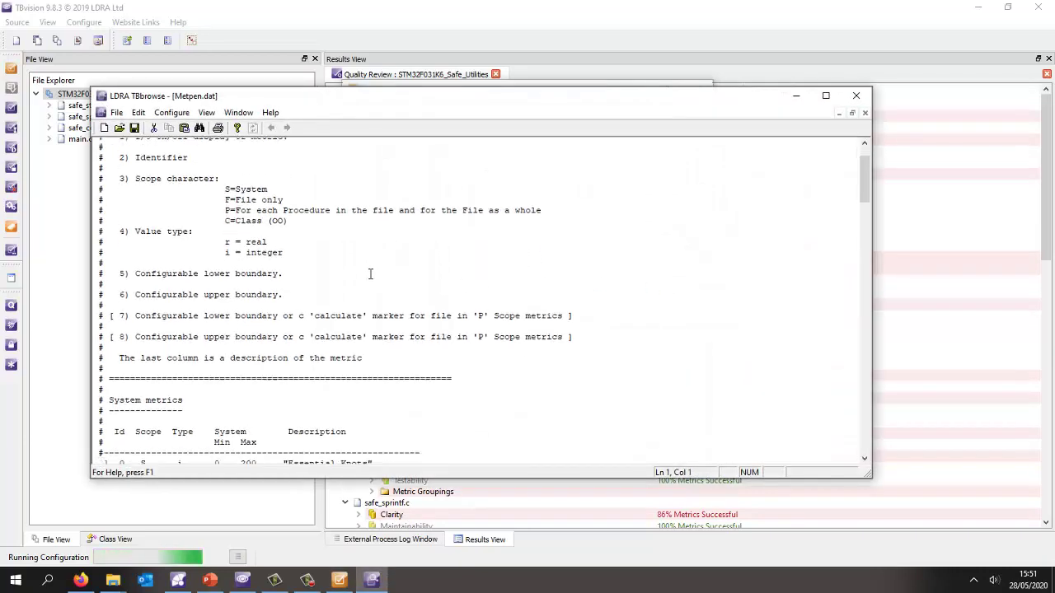
pyautogui.scroll(-13, 370, 274)
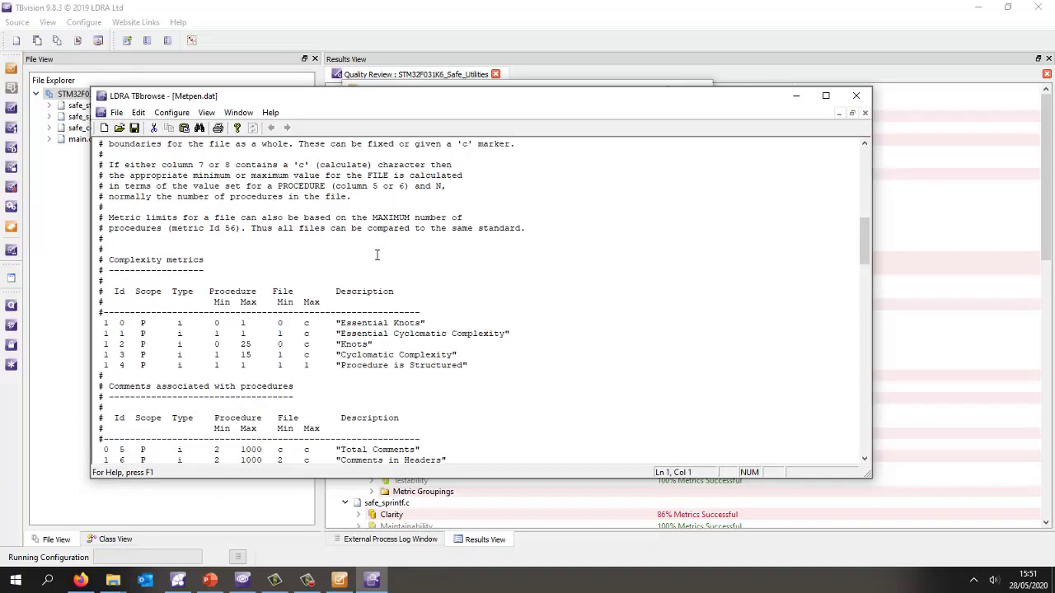
pyautogui.scroll(-3, 376, 254)
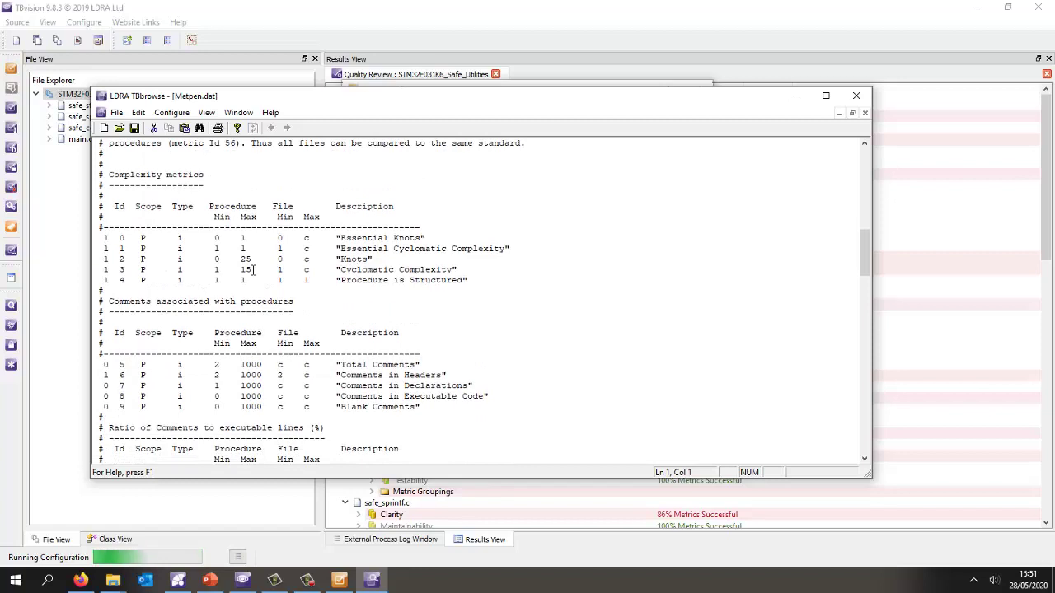
pyautogui.moveTo(244, 270); pyautogui.dragTo(250, 272)
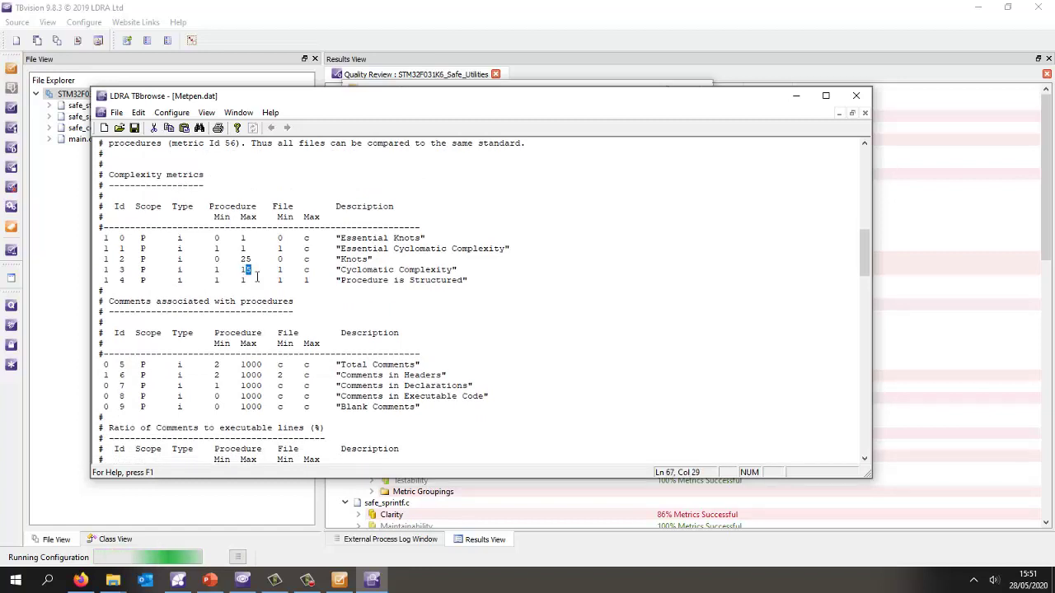
pyautogui.scroll(-2, 257, 277)
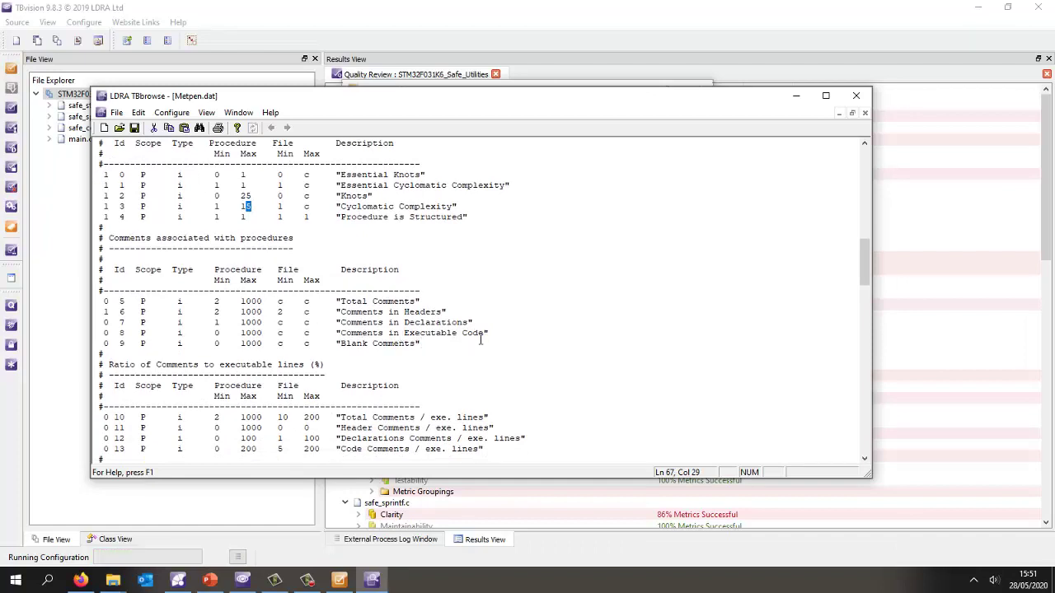
pyautogui.click(106, 333)
pyautogui.hotkey('shift', 'Left')
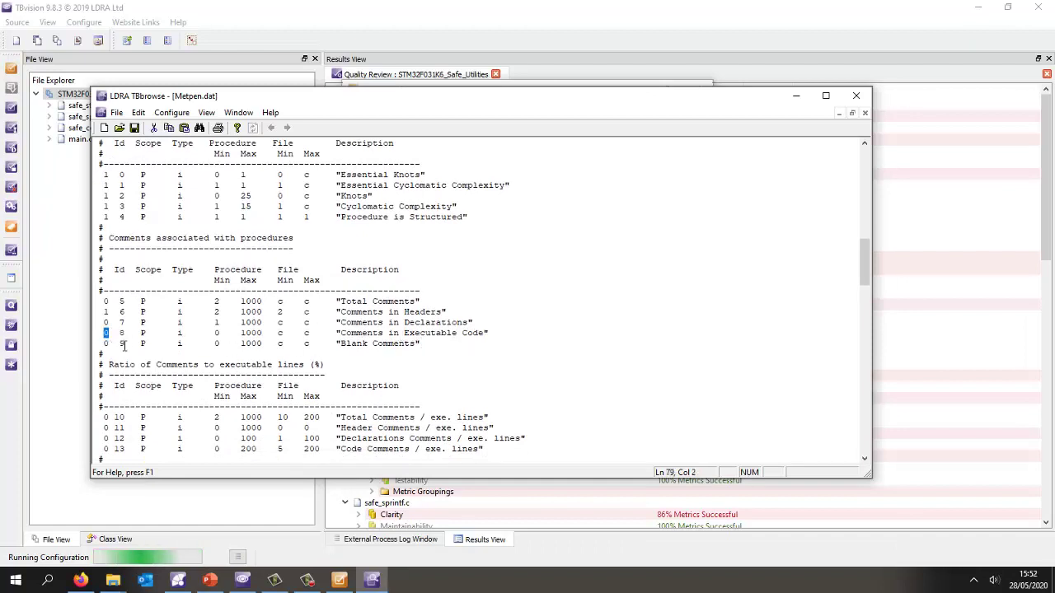
pyautogui.click(854, 97)
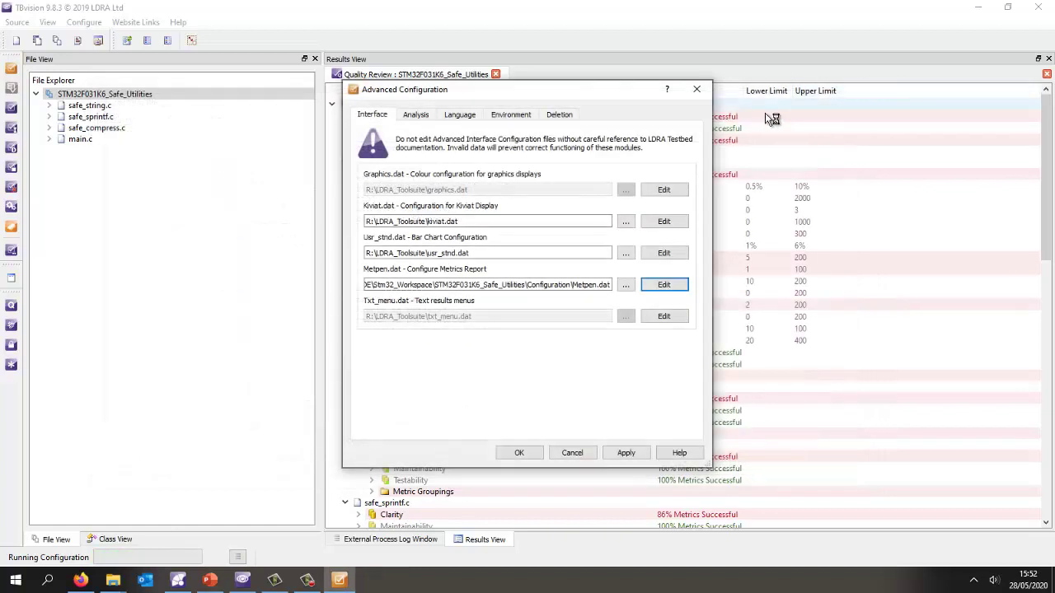
# Accept the advanced configuration and delete all existing workfiles with the Delete All option.
pyautogui.click(528, 455)
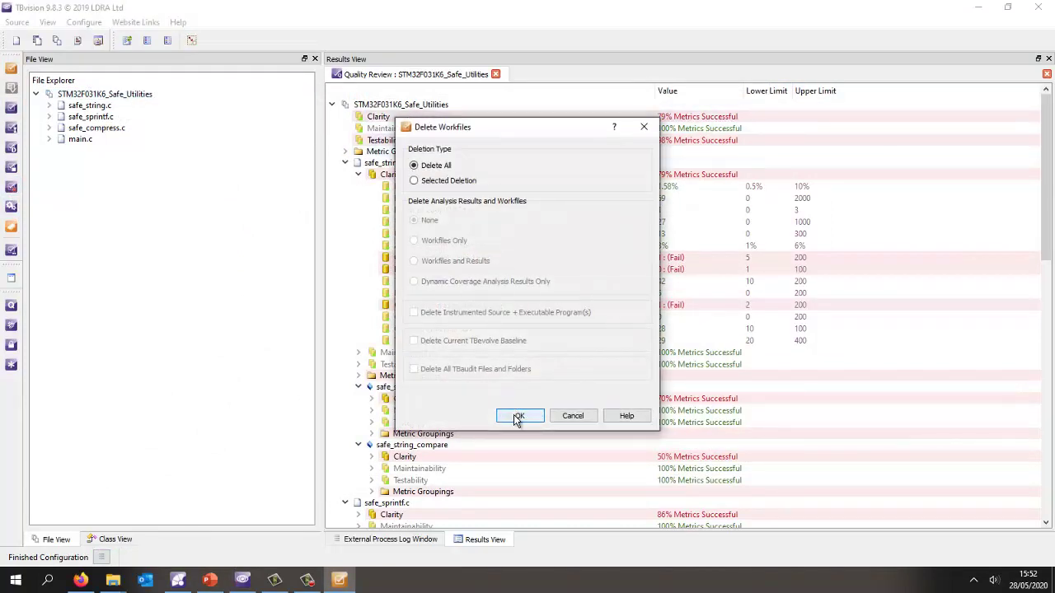
pyautogui.click(517, 417)
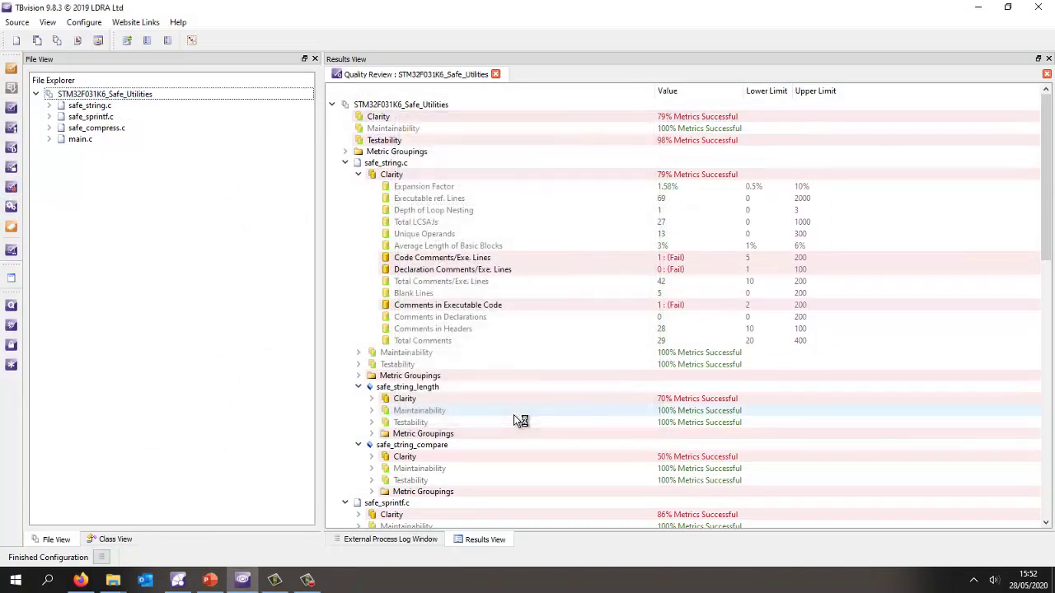
# Close the old quality review and re-run the analysis of the STM32F031K6_Safe_Utilities set, following its external process log.
pyautogui.click(496, 75)
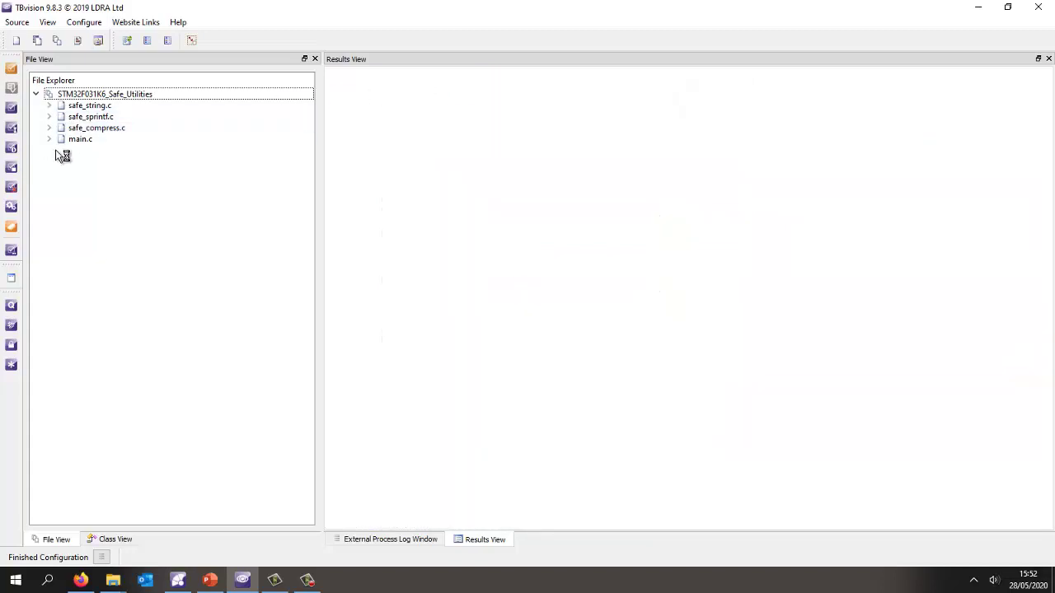
pyautogui.click(12, 108)
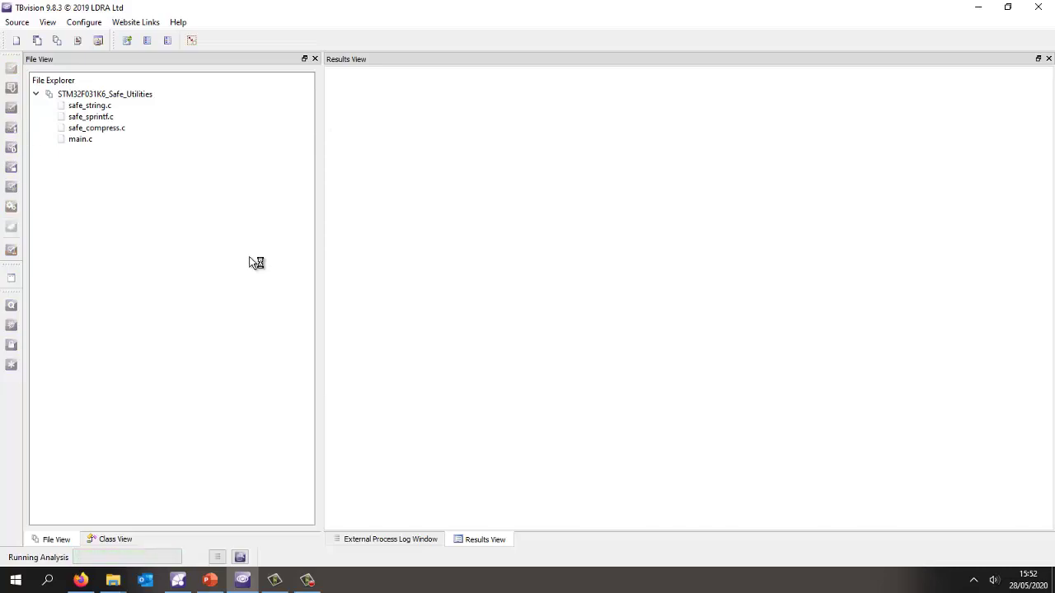
pyautogui.click(400, 541)
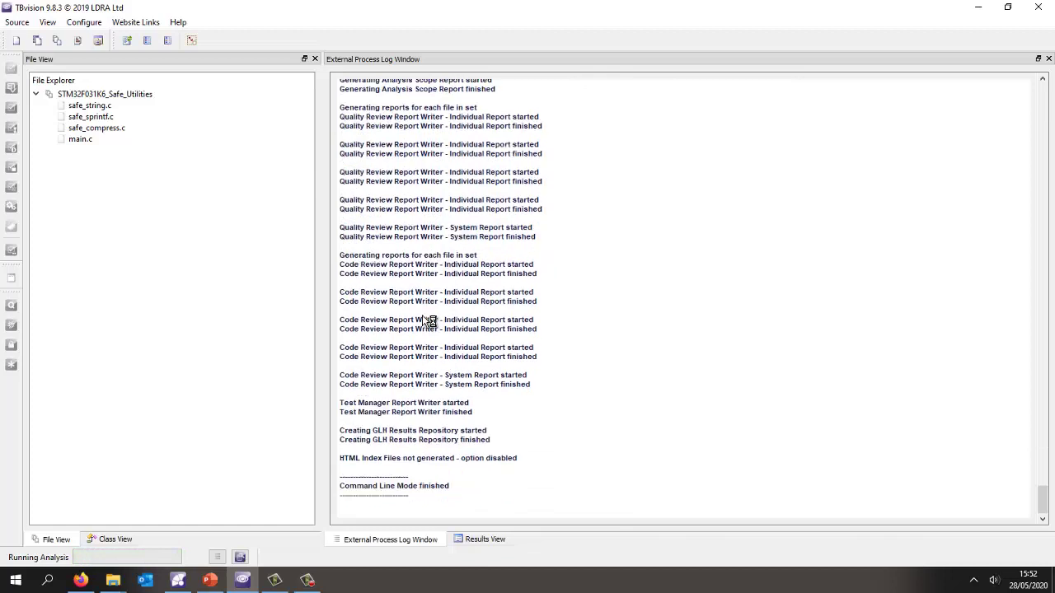
# Open the system callgraph of the STM32F031K6_Safe_Utilities set and examine its Maintainability metrics for each procedure.
pyautogui.rightClick(106, 99)
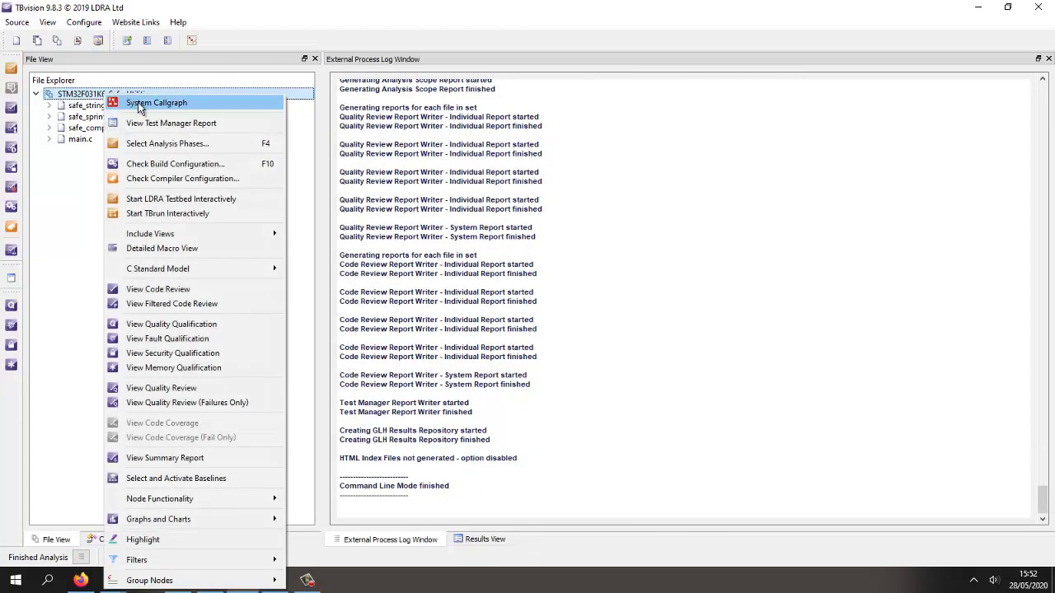
pyautogui.click(140, 104)
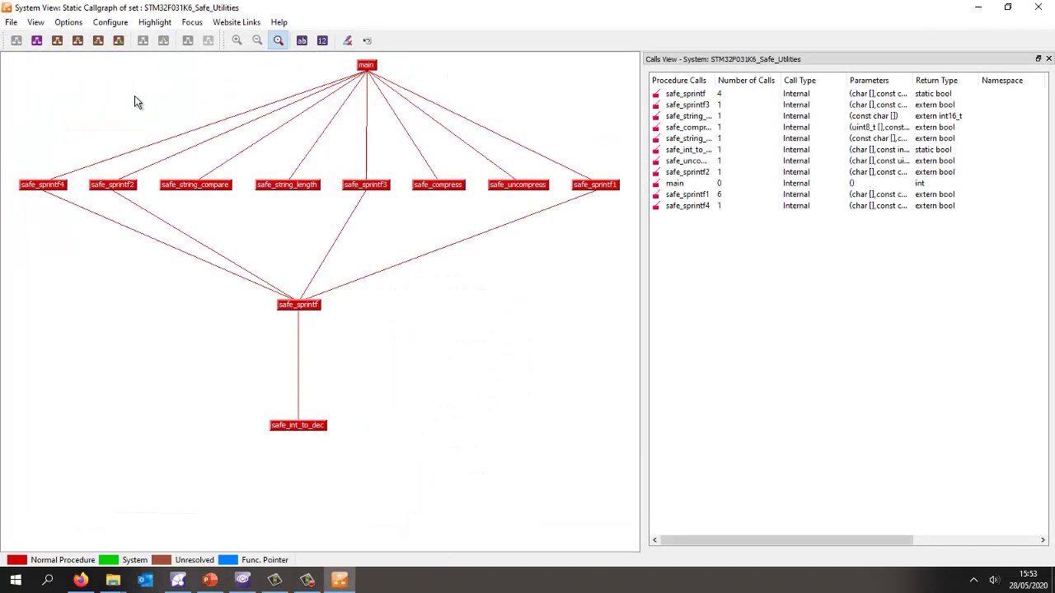
pyautogui.click(99, 39)
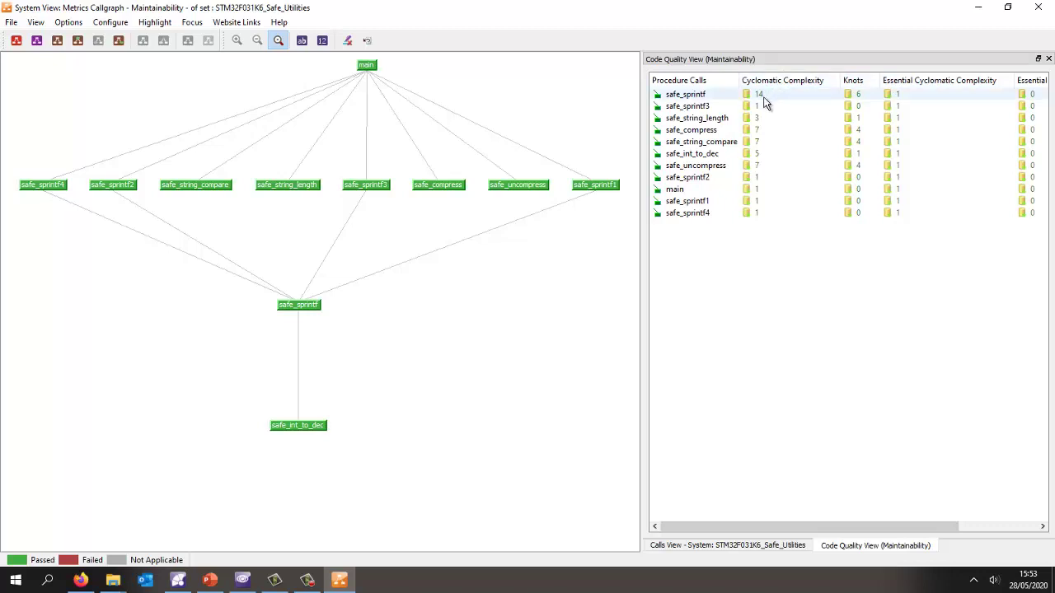
# View the static flowgraph of the safe_sprintf procedure, scale it to fit the window, and close it.
pyautogui.rightClick(678, 99)
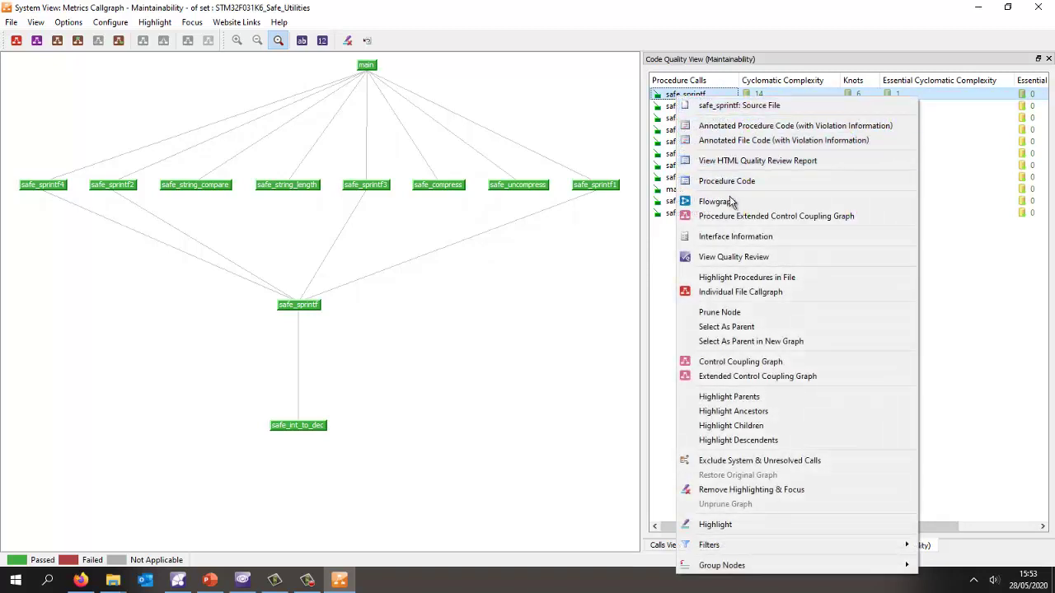
pyautogui.click(731, 205)
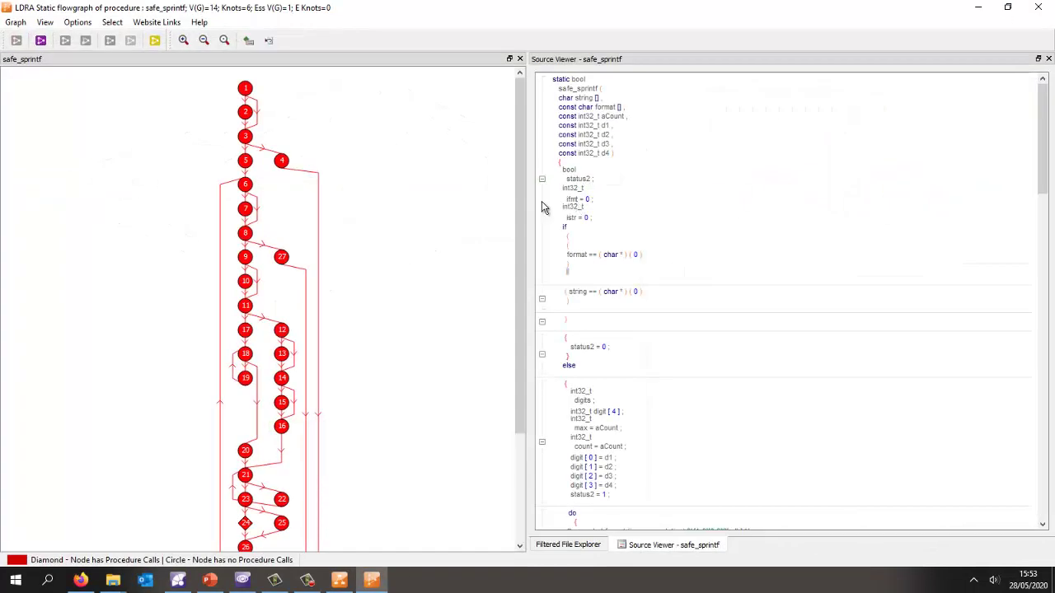
pyautogui.click(224, 40)
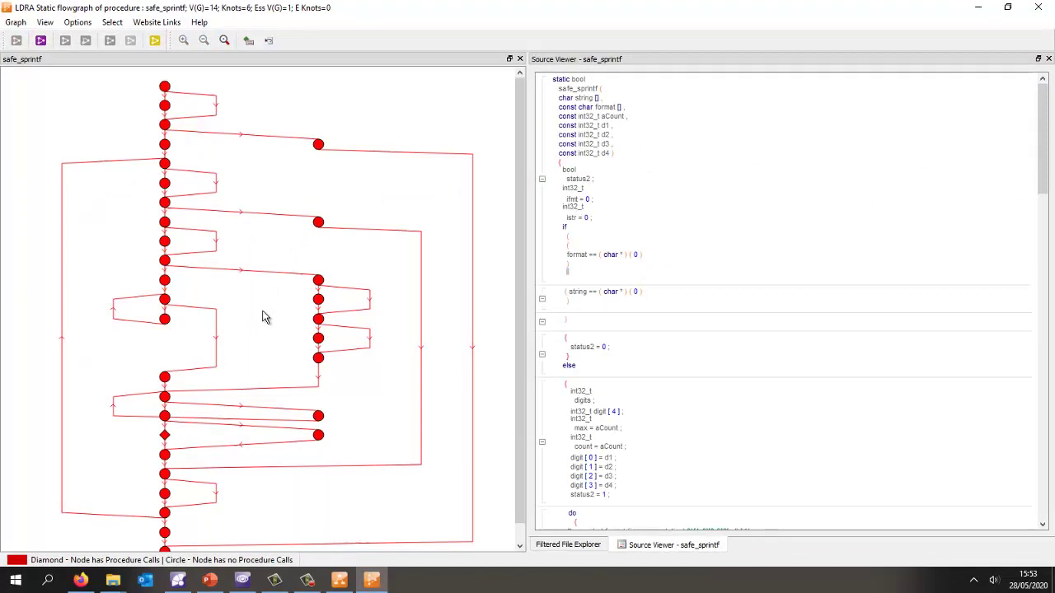
pyautogui.click(1039, 6)
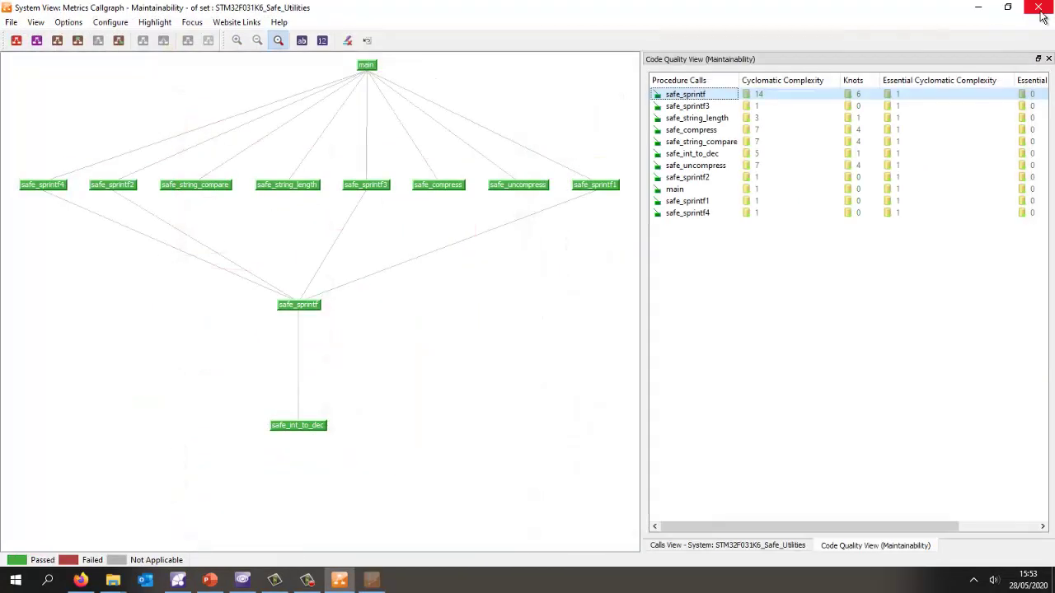
# Examine the Testability and Clarity metrics callgraphs, widening the code quality table to show all Clarity columns.
pyautogui.click(118, 40)
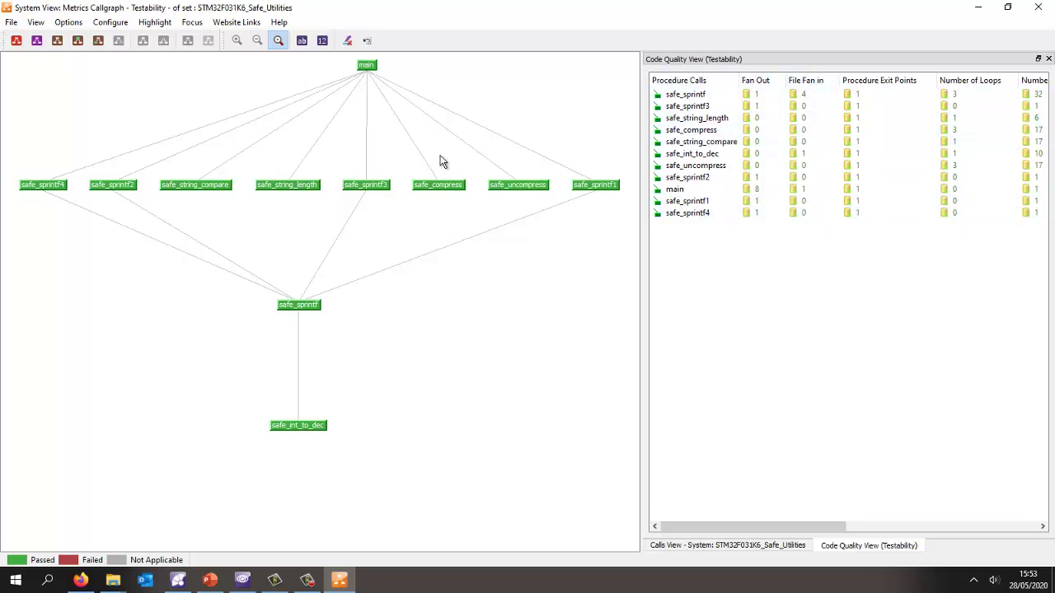
pyautogui.click(75, 41)
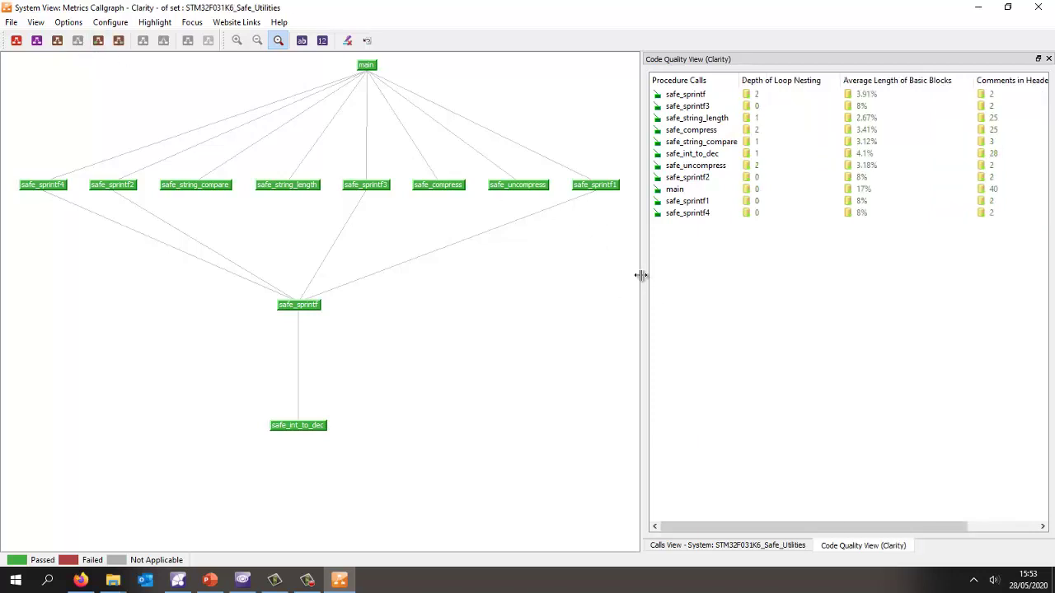
pyautogui.moveTo(641, 275); pyautogui.dragTo(528, 273)
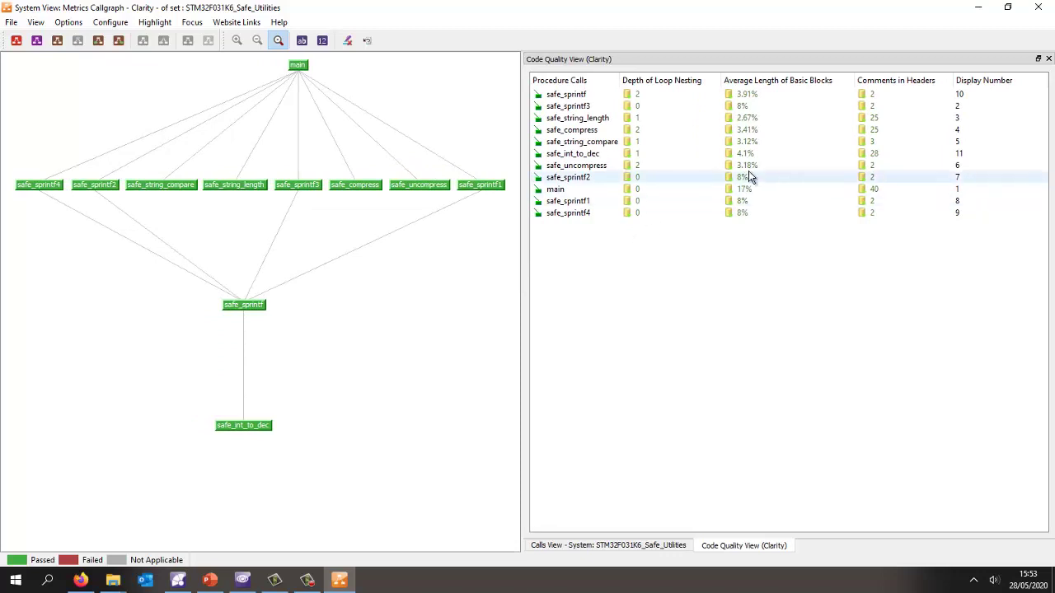